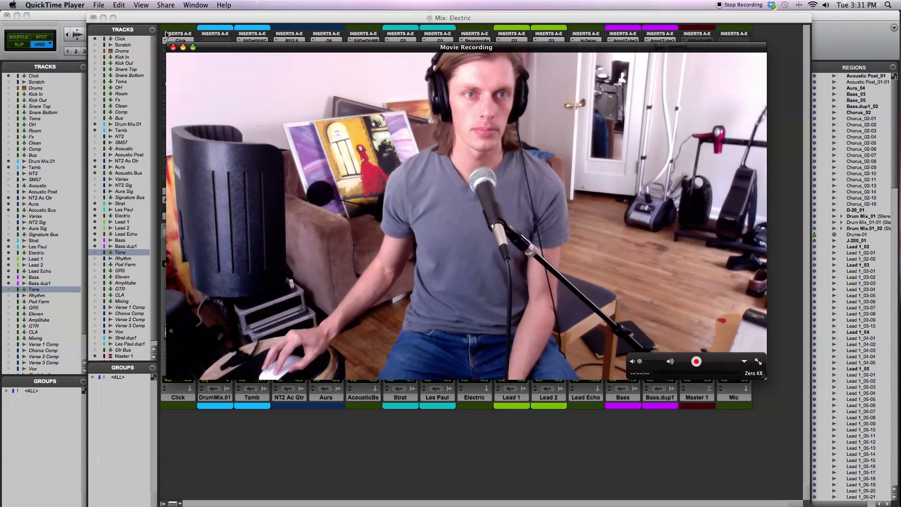
# - Close the movie recording, switch to Pro Tools, and view the session in the Edit window before returning to the Mix window
pyautogui.click(173, 48)
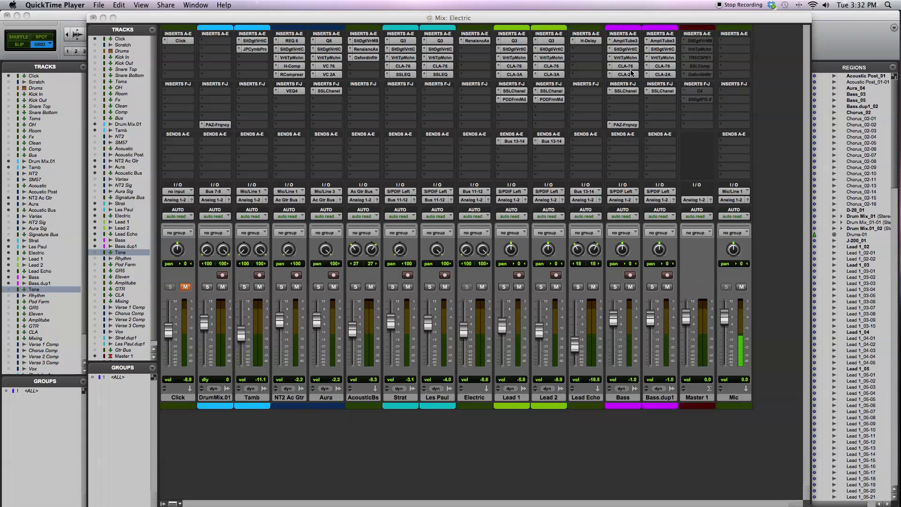
pyautogui.click(613, 22)
pyautogui.press('super+equal')
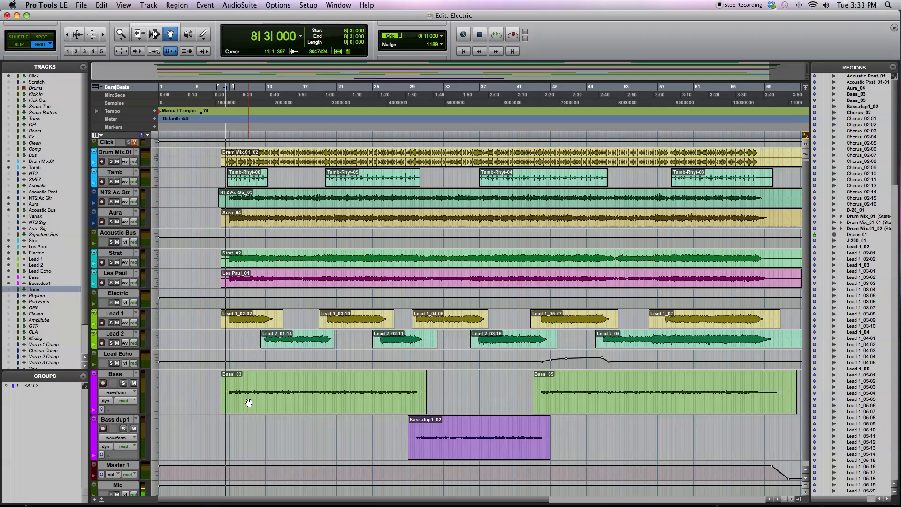
pyautogui.press('super+equal')
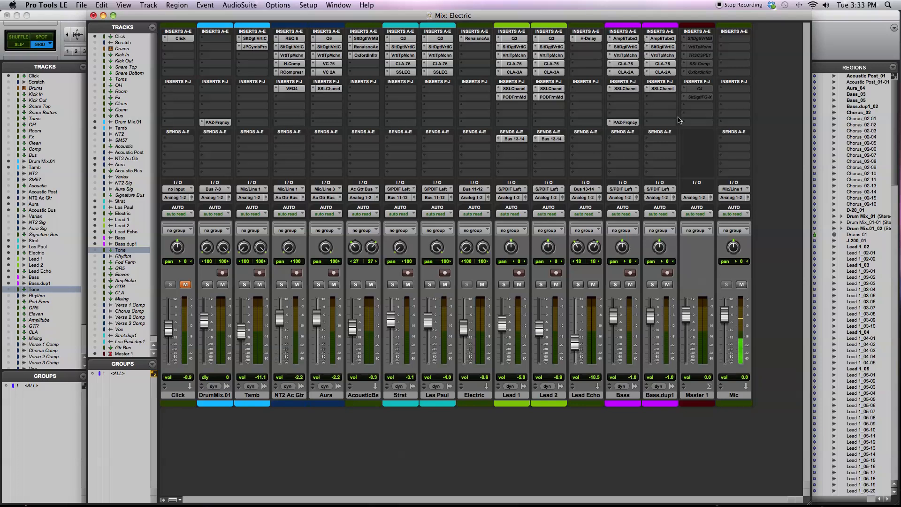
# - Bypass every insert on the Bass track, from PAZ-Frqncy and SSLChanel up through AmpliTube3
pyautogui.keyDown('super'); pyautogui.click(626, 123); pyautogui.keyUp('super')
pyautogui.keyDown('super'); pyautogui.click(628, 89); pyautogui.keyUp('super')
pyautogui.keyDown('super'); pyautogui.click(625, 73); pyautogui.keyUp('super')
pyautogui.keyDown('super'); pyautogui.click(625, 64); pyautogui.keyUp('super')
pyautogui.keyDown('super'); pyautogui.click(625, 55); pyautogui.keyUp('super')
pyautogui.keyDown('super'); pyautogui.click(625, 47); pyautogui.keyUp('super')
pyautogui.keyDown('super'); pyautogui.click(627, 39); pyautogui.keyUp('super')
# - Bypass every insert on the Bass.dup1 track, from AmpliTube3 down to SSLChanel
pyautogui.keyDown('super'); pyautogui.click(658, 39); pyautogui.keyUp('super')
pyautogui.keyDown('super'); pyautogui.click(659, 47); pyautogui.keyUp('super')
pyautogui.keyDown('super'); pyautogui.click(661, 55); pyautogui.keyUp('super')
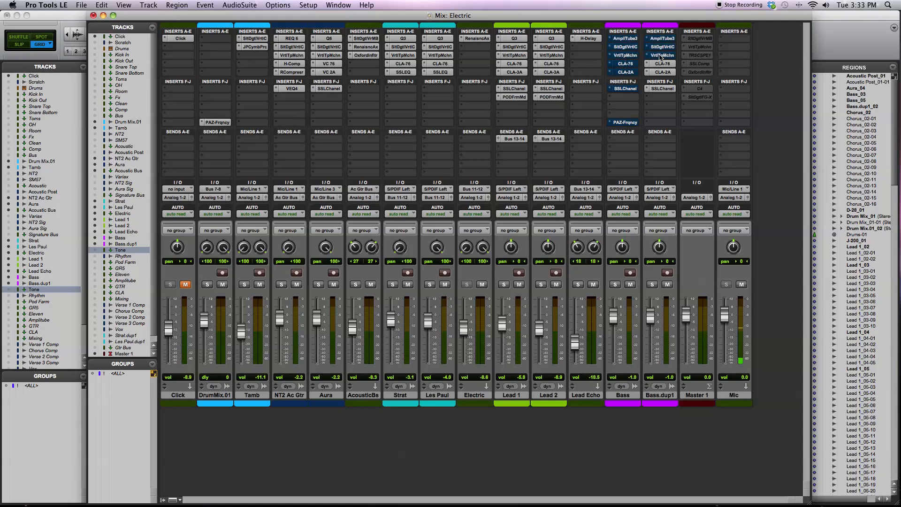
pyautogui.keyDown('super'); pyautogui.click(661, 64); pyautogui.keyUp('super')
pyautogui.keyDown('super'); pyautogui.click(662, 72); pyautogui.keyUp('super')
pyautogui.keyDown('super'); pyautogui.click(663, 89); pyautogui.keyUp('super')
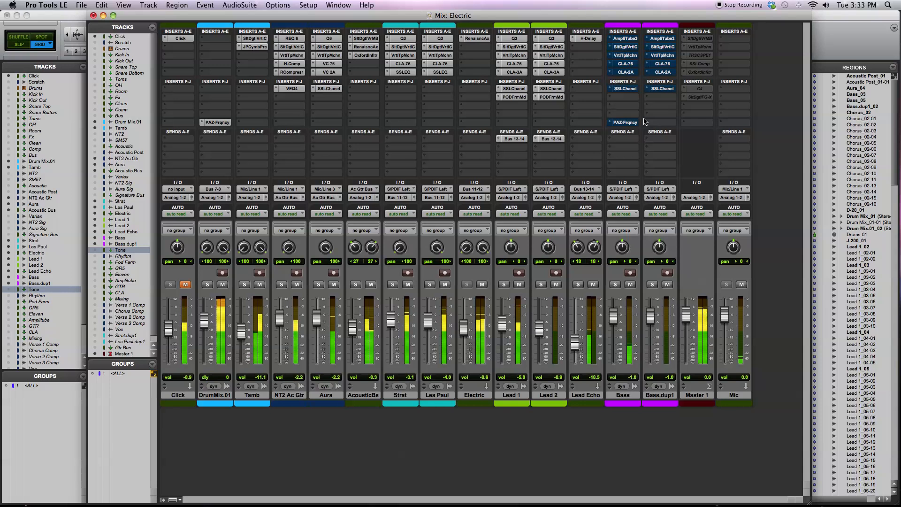
# - Raise the Bass track's volume to +12.0 and repeatedly mute and unmute it to compare the mix with and without bass
pyautogui.moveTo(613, 324); pyautogui.dragTo(612, 306)
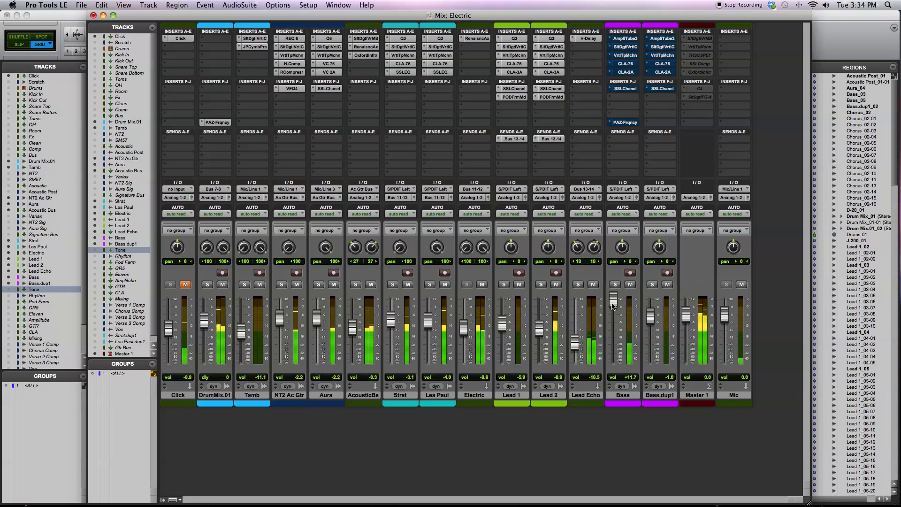
pyautogui.moveTo(613, 306); pyautogui.dragTo(613, 305)
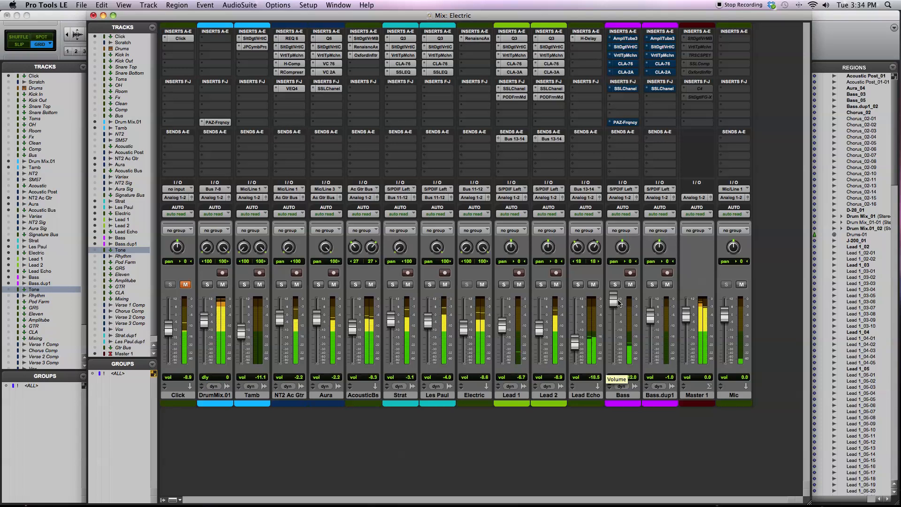
pyautogui.click(630, 285)
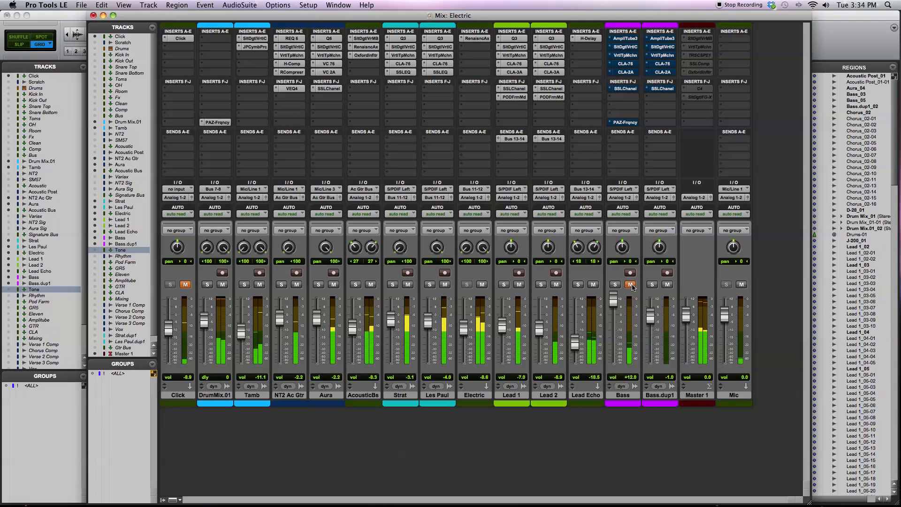
pyautogui.click(631, 285)
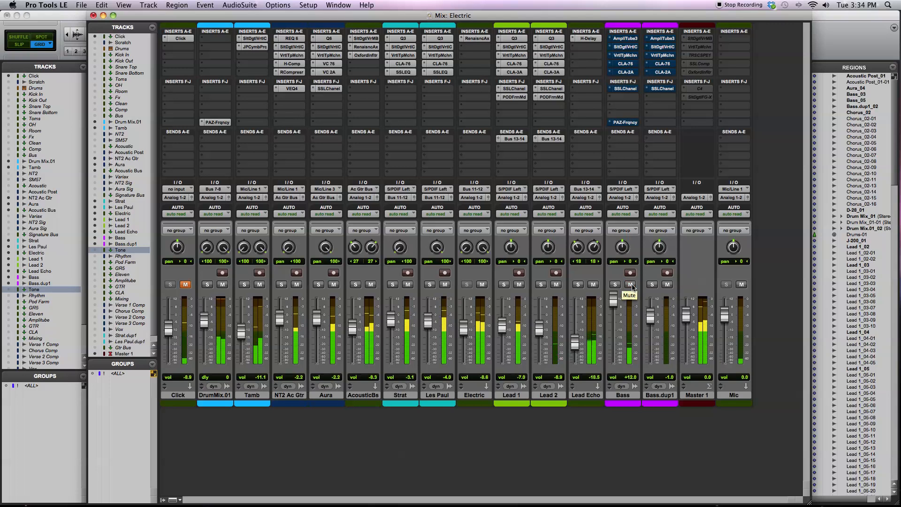
pyautogui.click(631, 285)
pyautogui.click(631, 285)
pyautogui.click(631, 285)
pyautogui.click(630, 285)
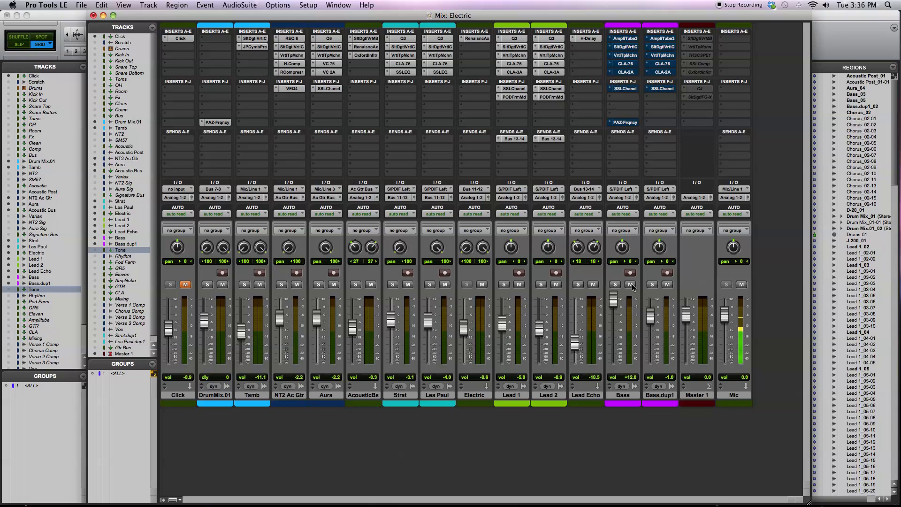
# - Solo the Bass track and open its AmpliTube 3 insert with the bypass off
pyautogui.click(615, 285)
pyautogui.press('space')
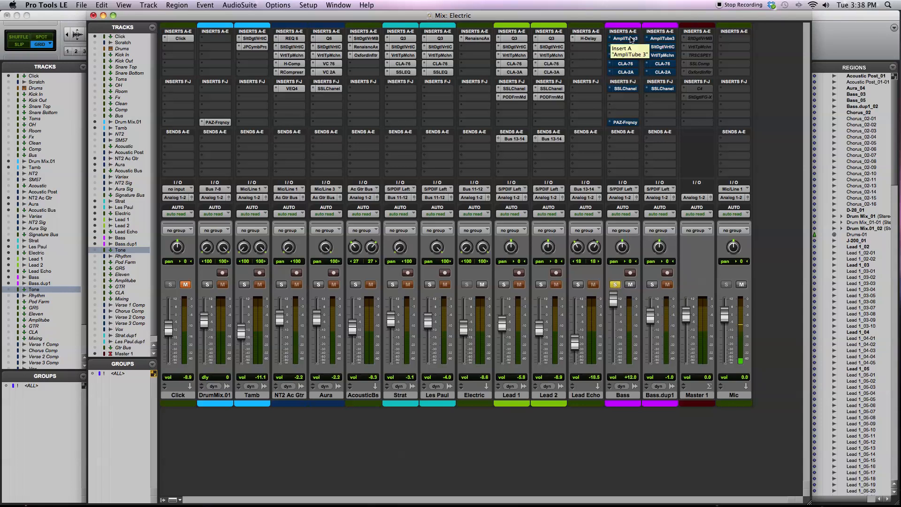
pyautogui.click(630, 39)
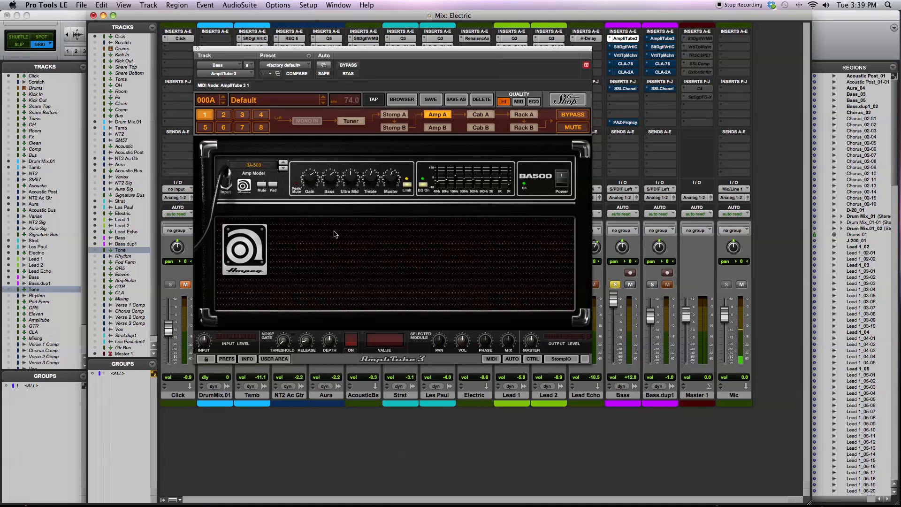
# - Review the Ampeg amp and cabinet model choices in AmpliTube 3 without changing them, ending on the Amp A view
pyautogui.click(259, 168)
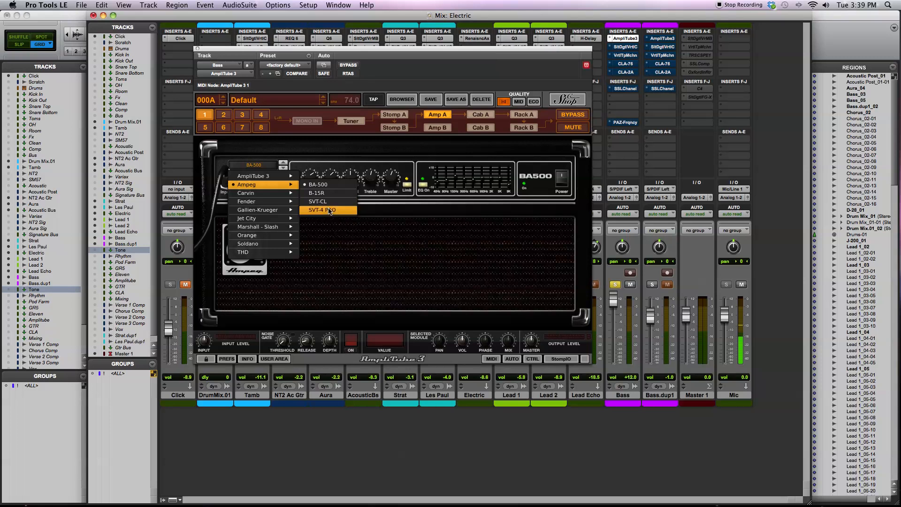
pyautogui.click(441, 151)
pyautogui.click(484, 116)
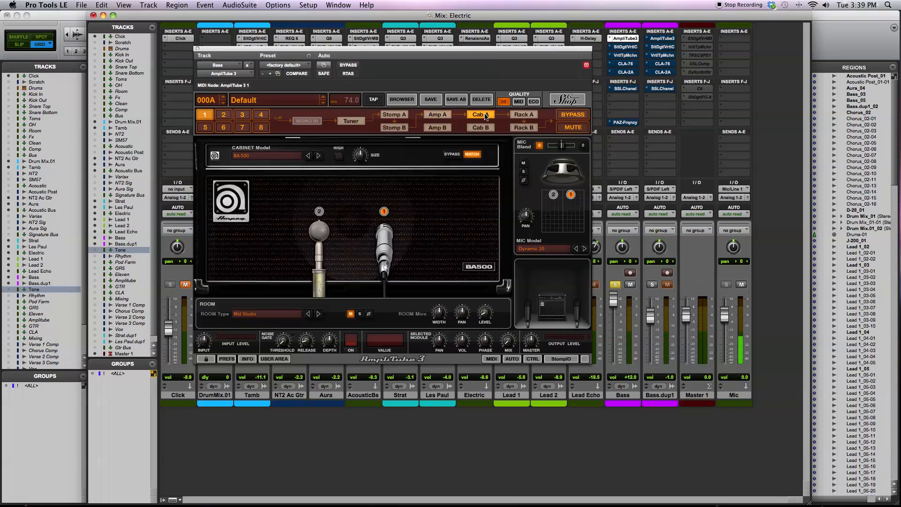
pyautogui.click(286, 157)
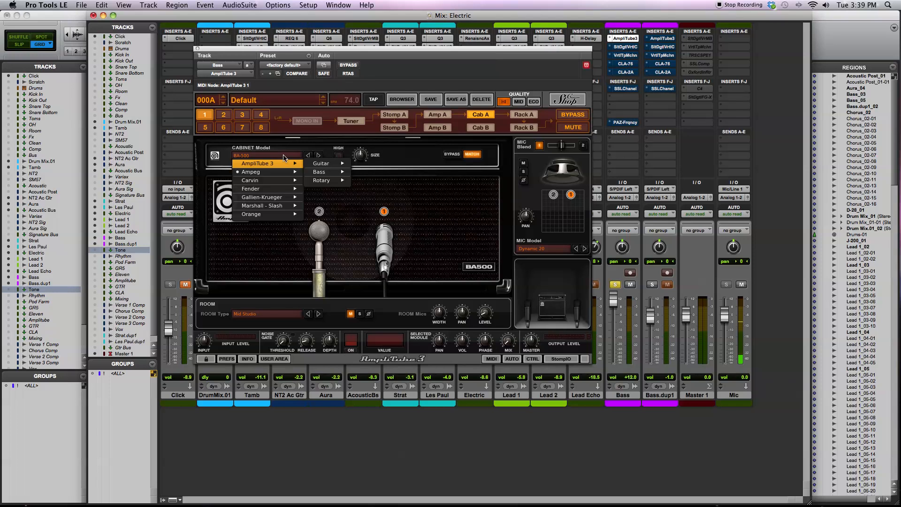
pyautogui.moveTo(288, 173)
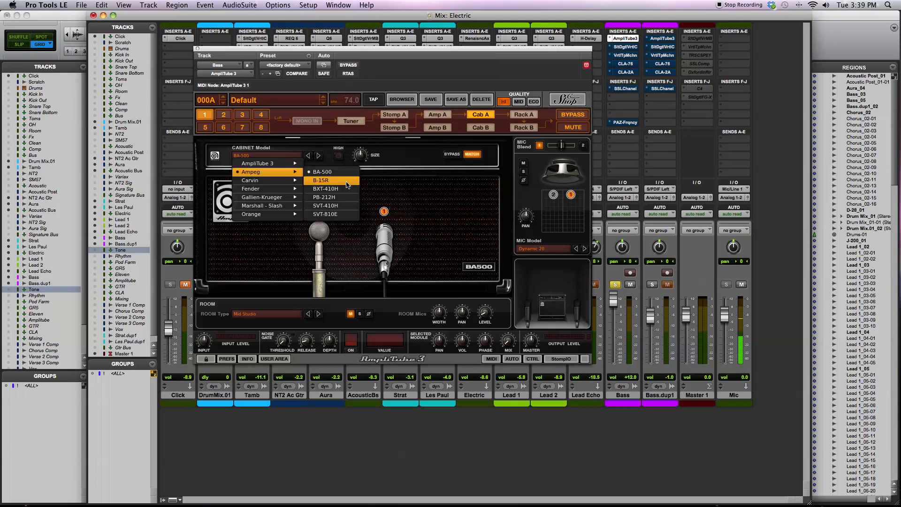
pyautogui.click(231, 260)
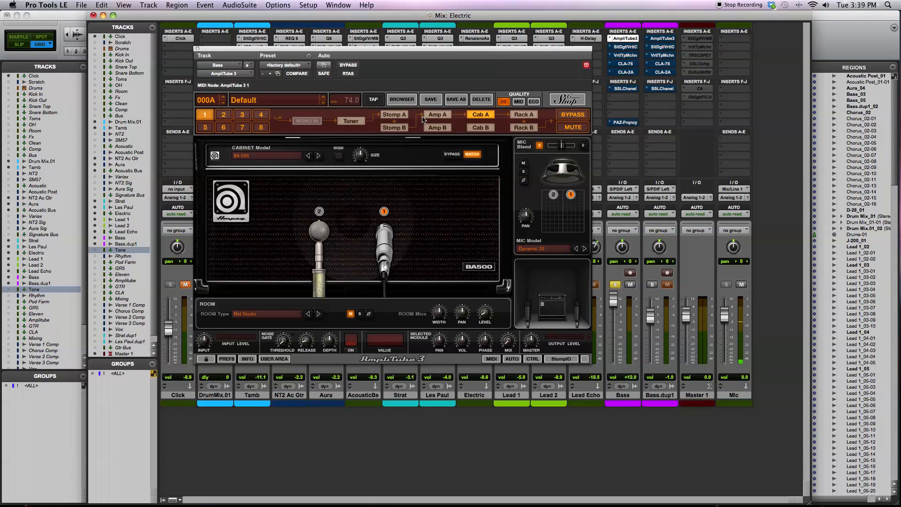
pyautogui.click(436, 117)
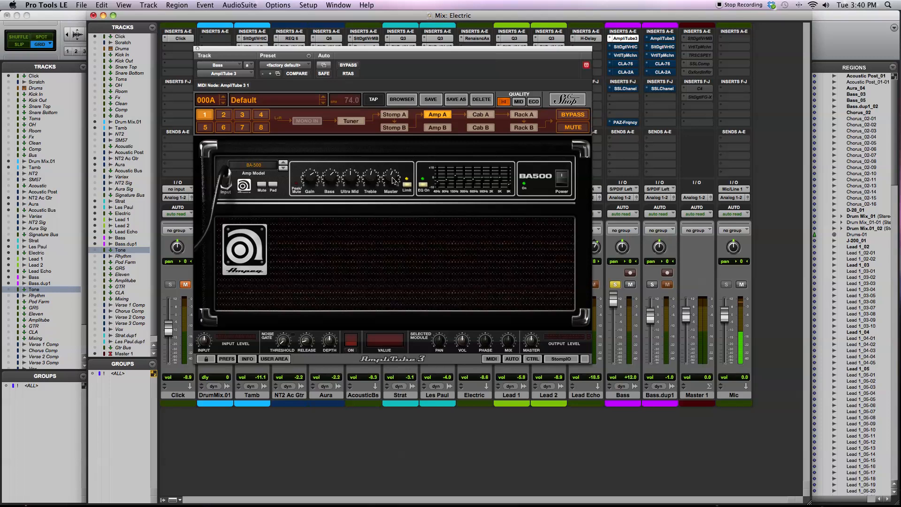
# - Set the Bass track's volume to 0.0 and compare its sound with AmpliTube 3 bypassed and active, leaving the plug-in active
pyautogui.moveTo(614, 306); pyautogui.dragTo(614, 304)
pyautogui.click(349, 65)
pyautogui.click(349, 65)
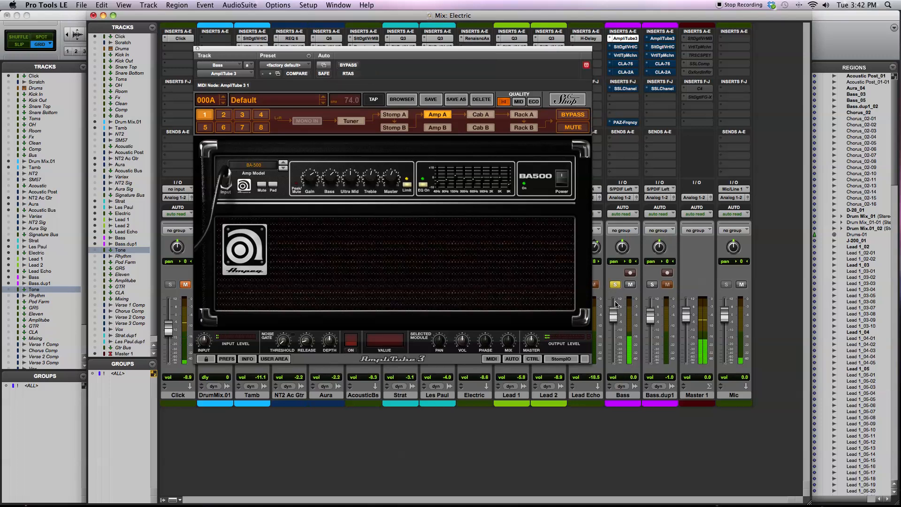
pyautogui.click(348, 65)
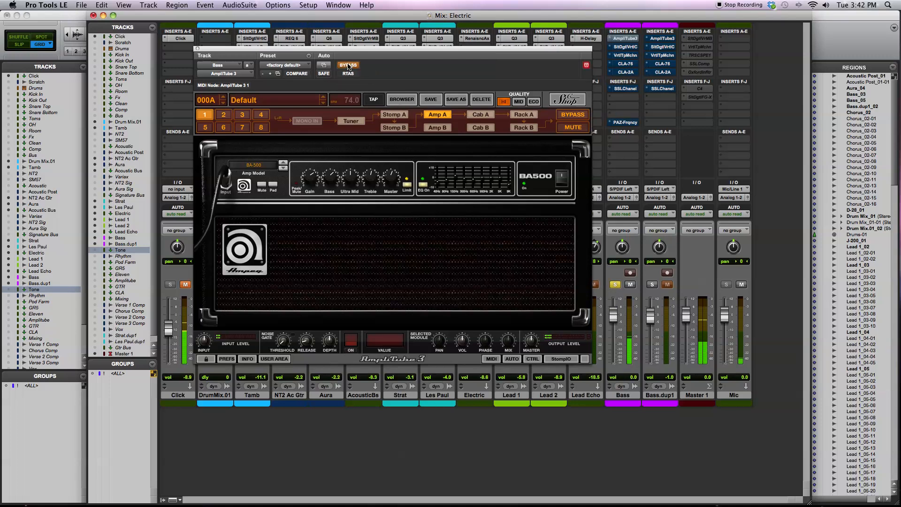
pyautogui.click(348, 65)
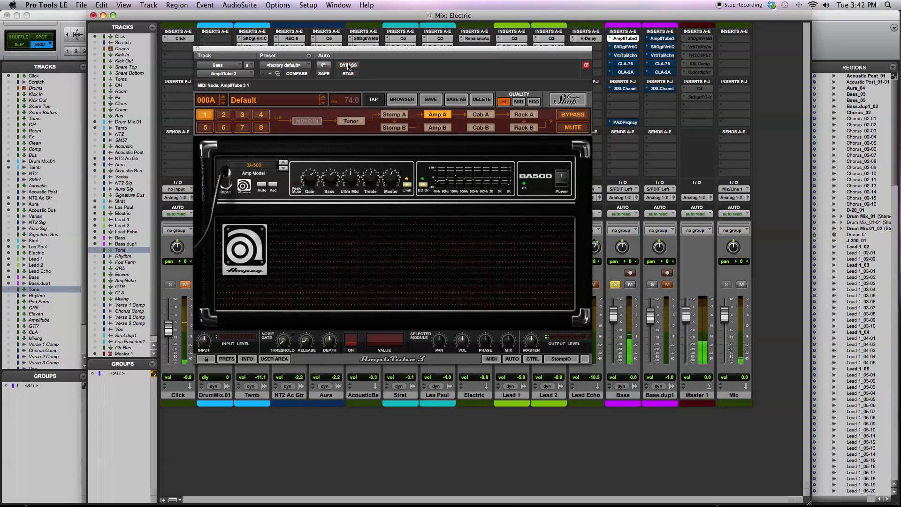
pyautogui.click(348, 65)
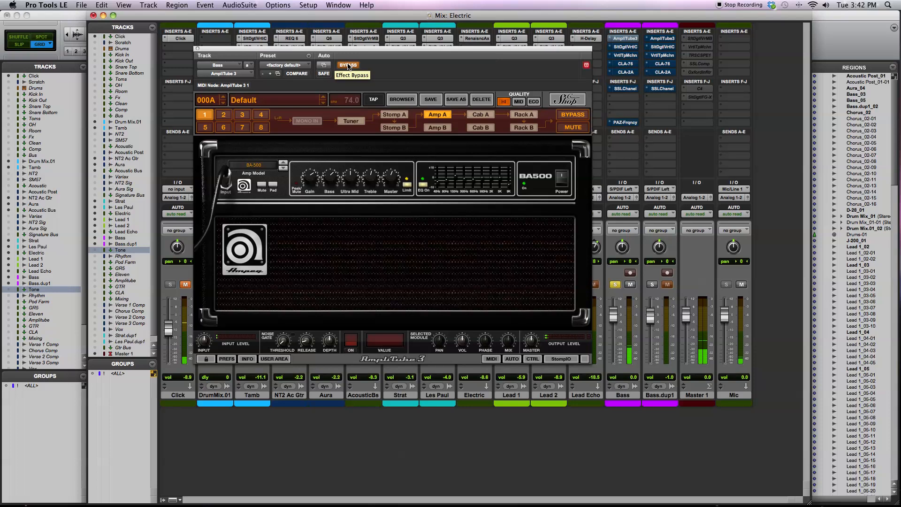
pyautogui.click(348, 65)
pyautogui.click(348, 65)
pyautogui.click(347, 65)
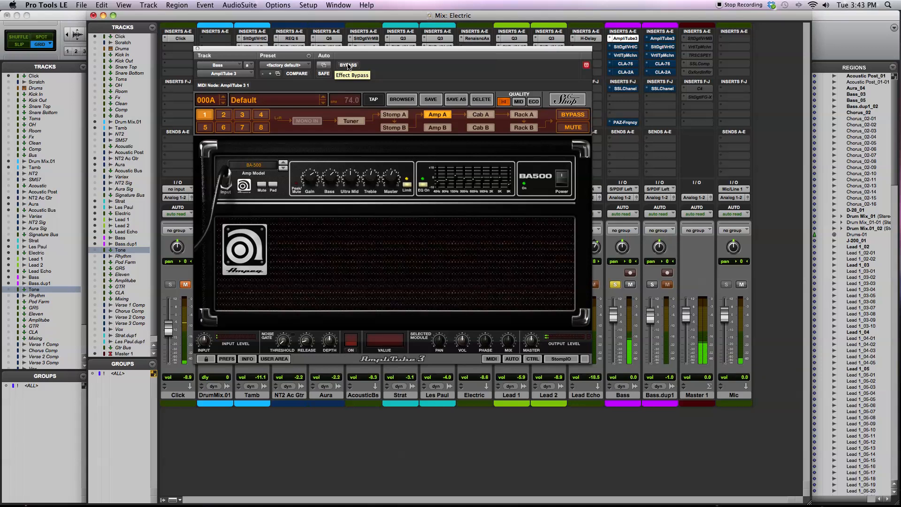
pyautogui.click(348, 66)
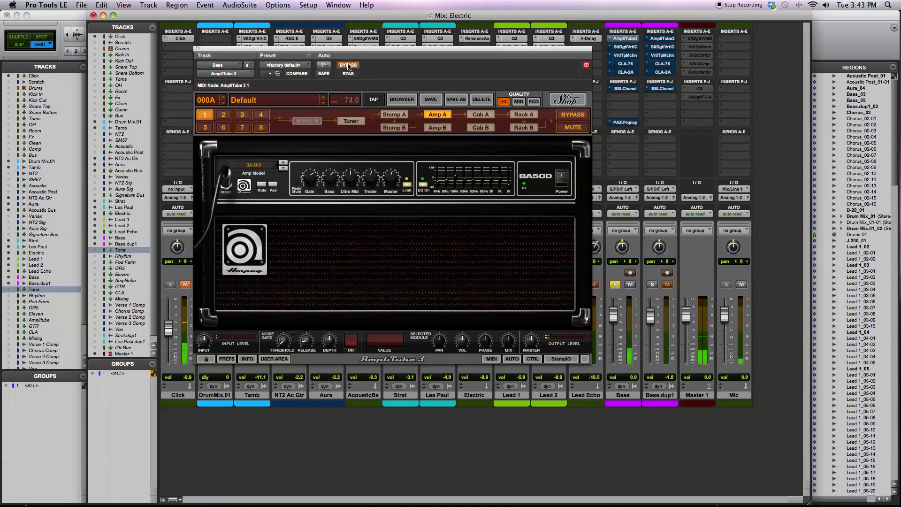
pyautogui.click(348, 66)
# - Show AmpliTube 3's Cab A, compare the bypassed and processed bass once more, and return to Amp A
pyautogui.click(480, 114)
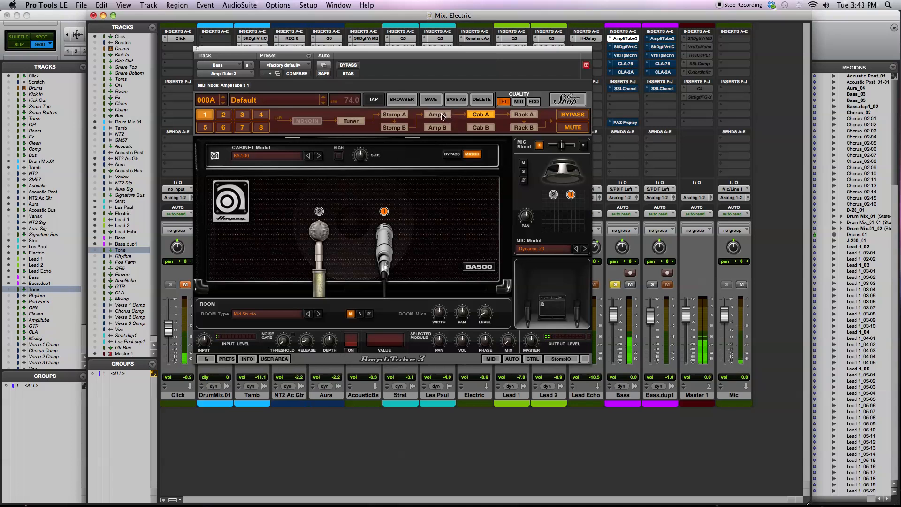
pyautogui.click(349, 64)
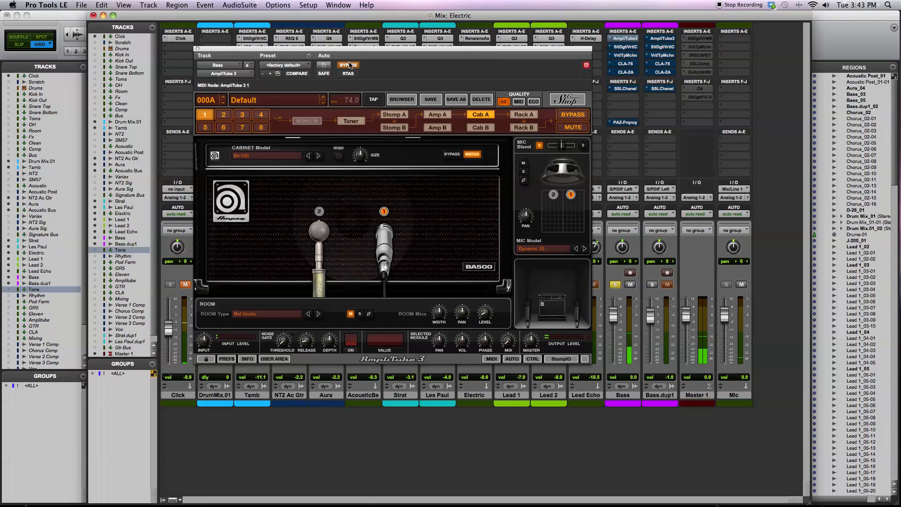
pyautogui.click(350, 65)
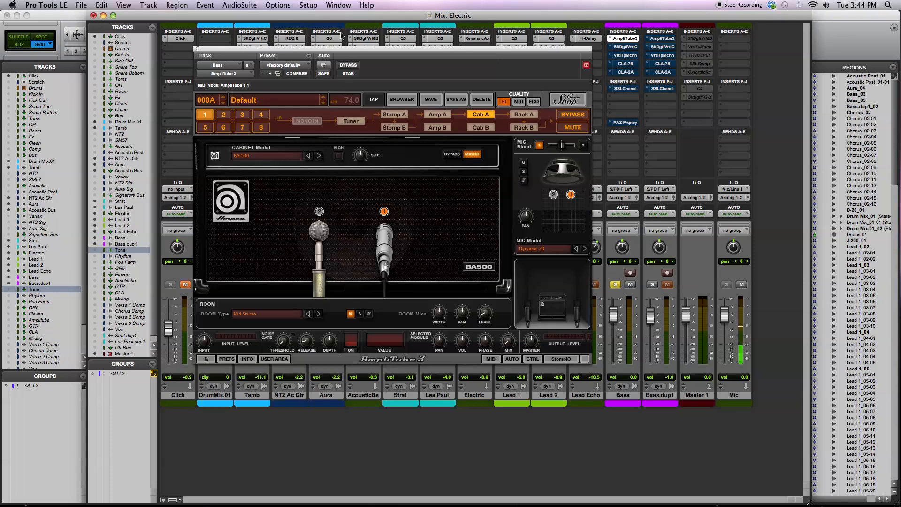
pyautogui.click(431, 115)
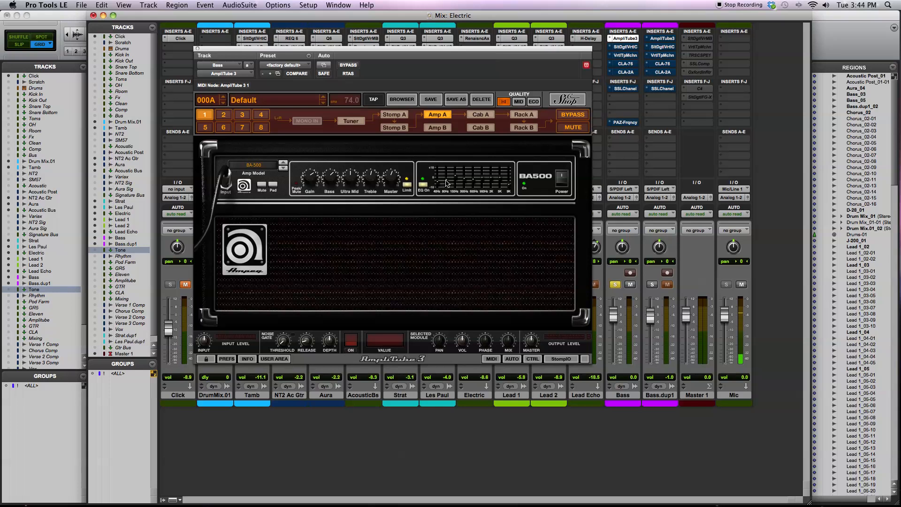
# - Close the AmpliTube 3 window and reactivate the Slate Digital Virtual Channel and Virtual Tape Machines inserts on the Bass track
pyautogui.click(198, 49)
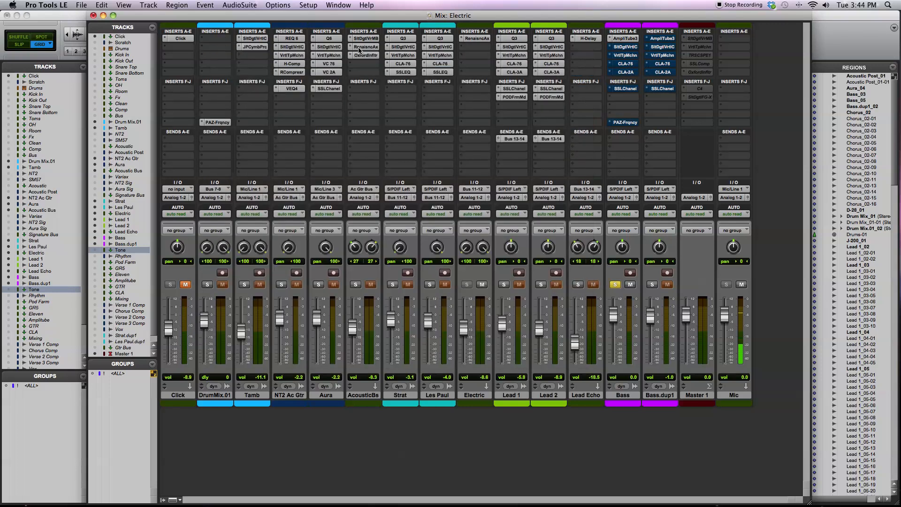
pyautogui.keyDown('super'); pyautogui.click(628, 48); pyautogui.keyUp('super')
pyautogui.keyDown('super'); pyautogui.click(629, 56); pyautogui.keyUp('super')
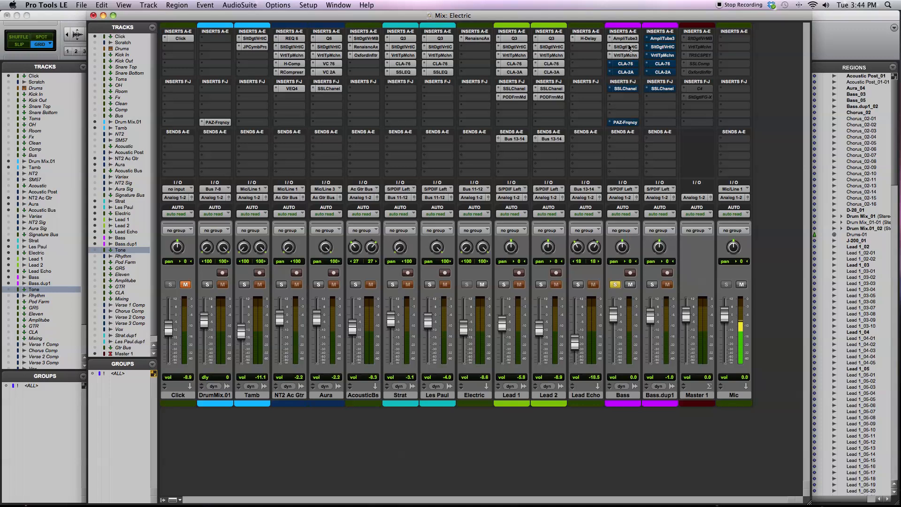
# - Examine the Bass track's Virtual Channel and Virtual Tape Machines plug-ins, leaving the Virtual Channel window open and fully in view
pyautogui.click(629, 47)
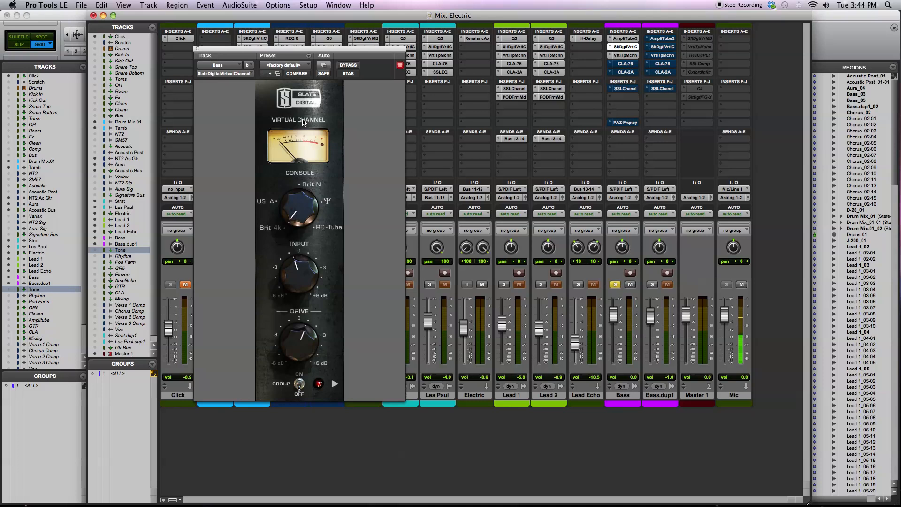
pyautogui.click(623, 57)
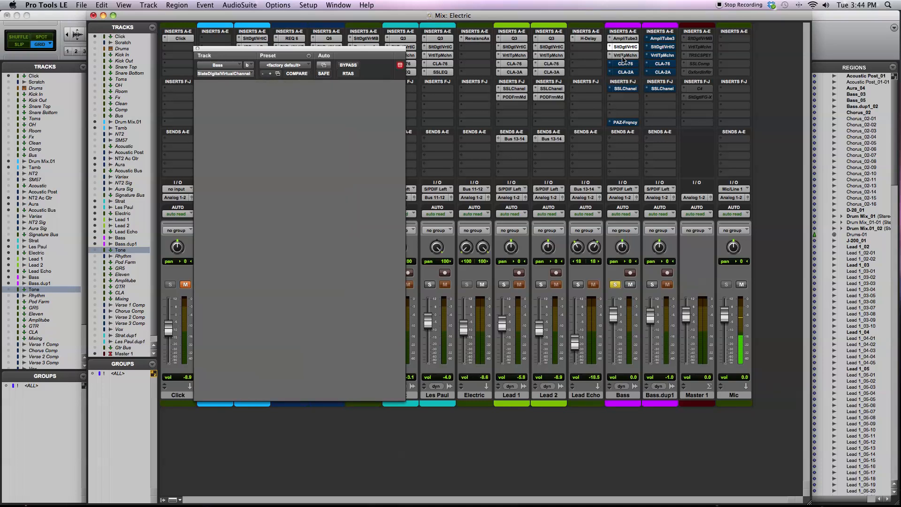
pyautogui.moveTo(556, 50); pyautogui.dragTo(575, 125)
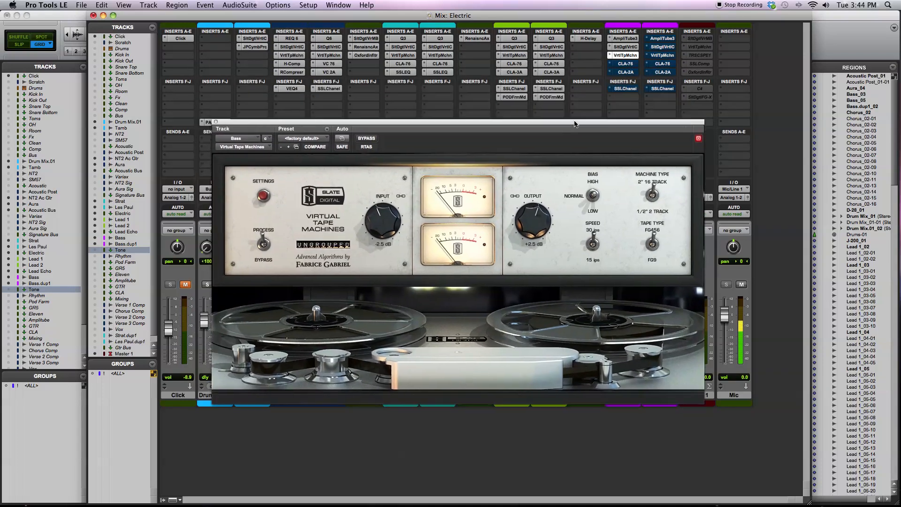
pyautogui.click(624, 47)
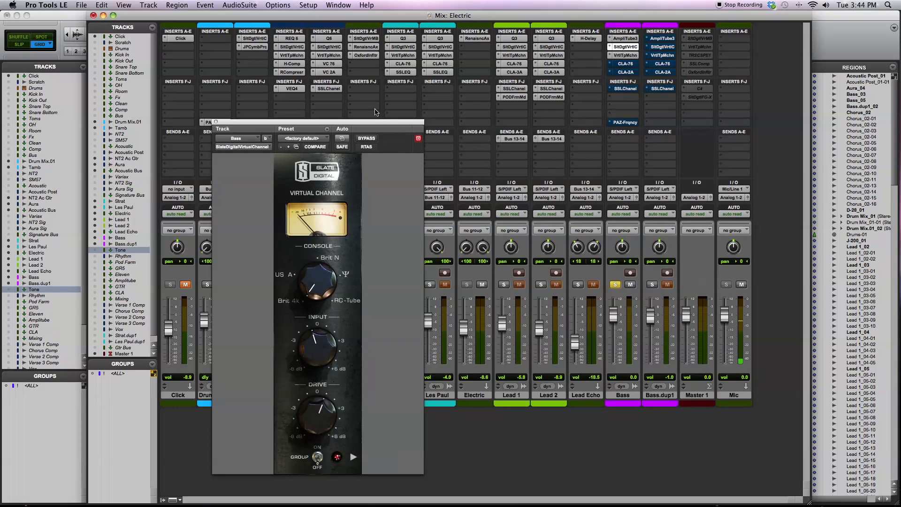
pyautogui.moveTo(359, 123); pyautogui.dragTo(377, 87)
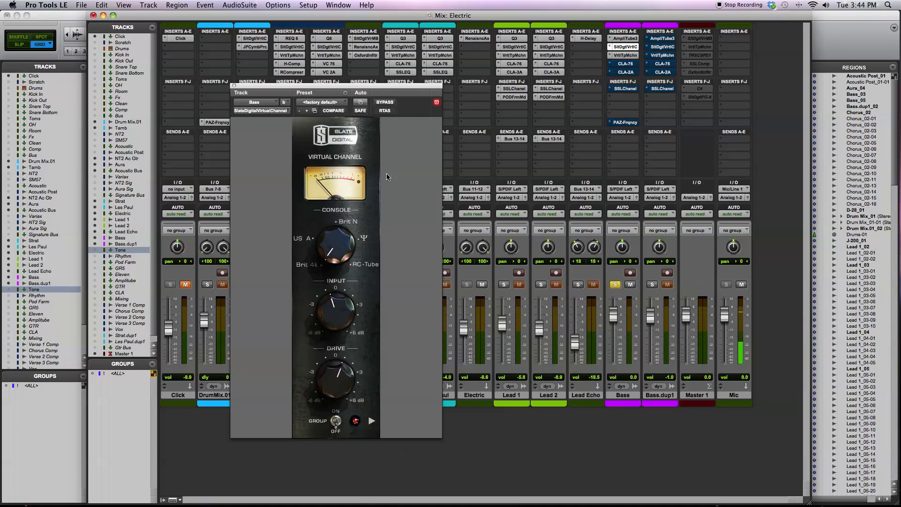
# - Examine the Bass track's Slate Digital Virtual Channel once more, close it, and bring up its Virtual Tape Machines plug-in
pyautogui.click(235, 86)
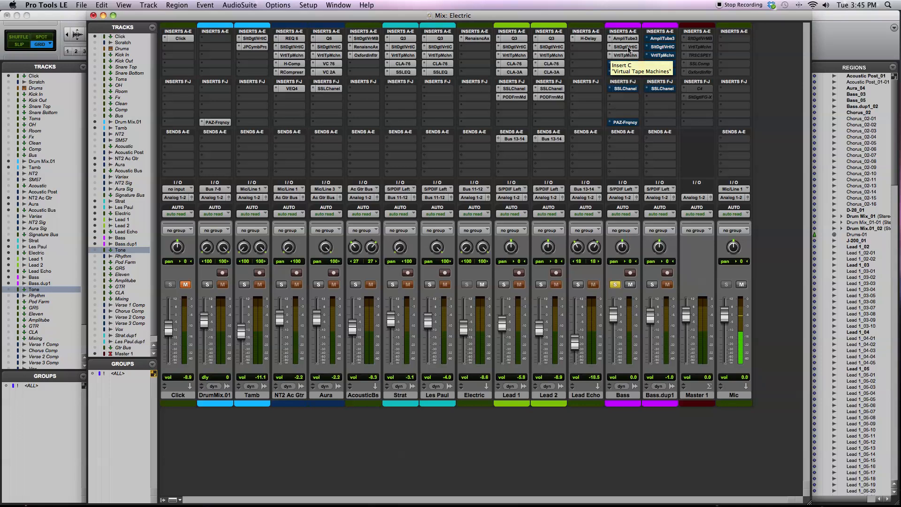
pyautogui.click(628, 47)
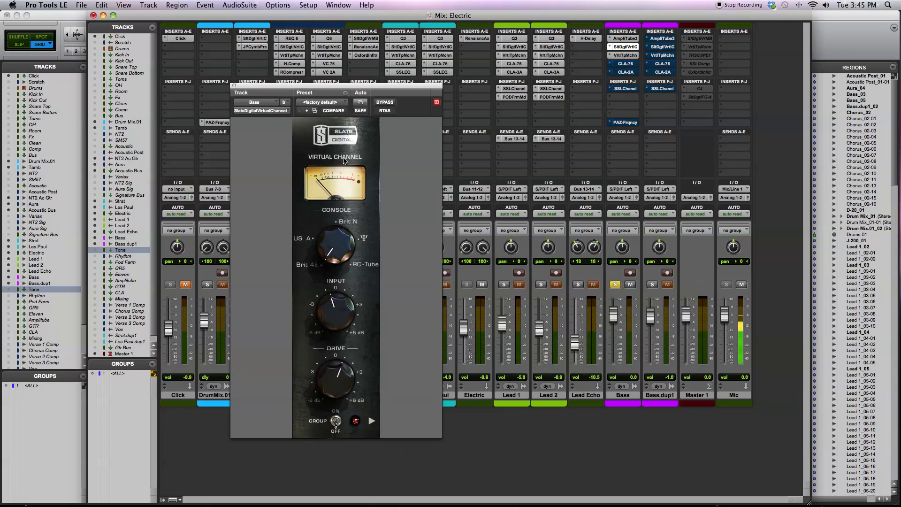
pyautogui.click(234, 86)
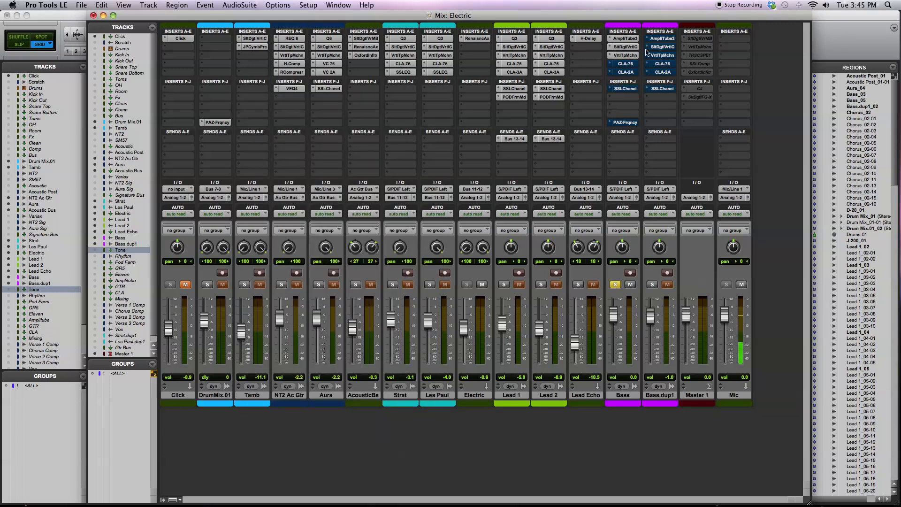
pyautogui.click(628, 55)
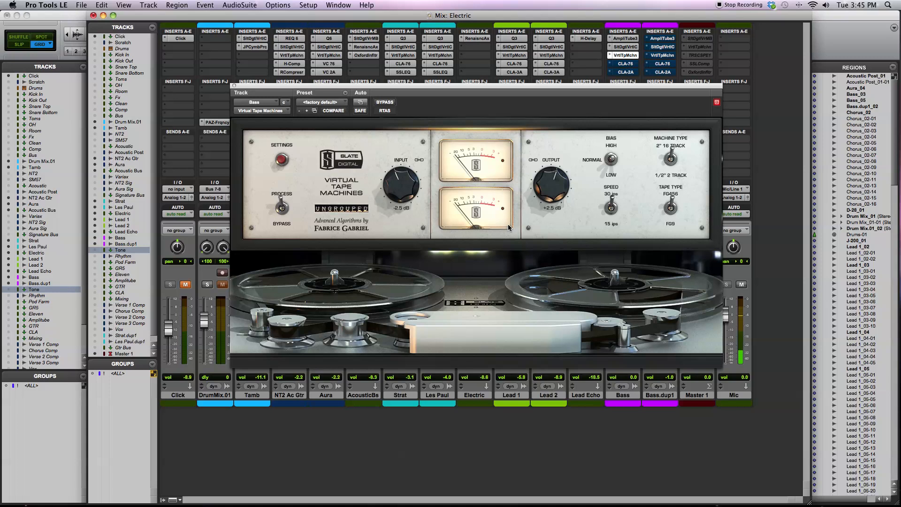
# - Compare the bass with the Slate Digital Virtual Channel bypassed and active, leaving the plug-in active
pyautogui.click(623, 49)
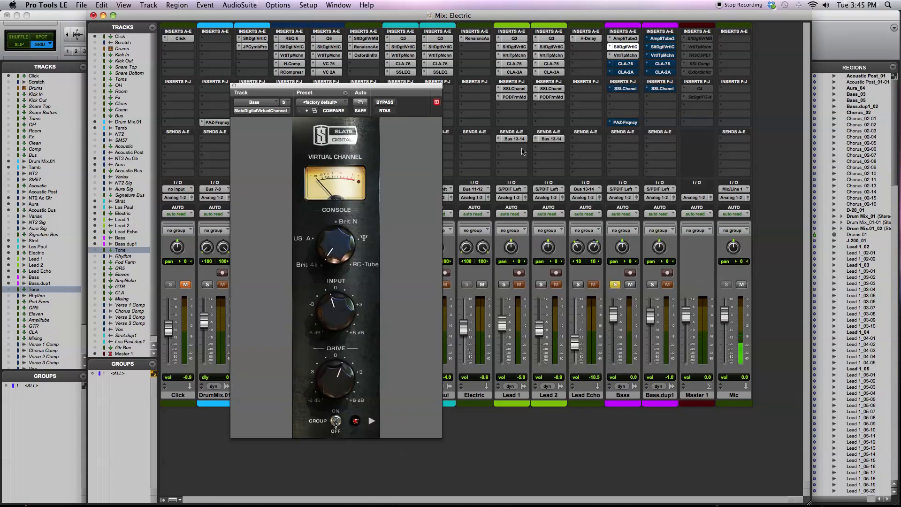
pyautogui.keyDown('super'); pyautogui.click(632, 49); pyautogui.keyUp('super')
pyautogui.keyDown('super'); pyautogui.click(632, 49); pyautogui.keyUp('super')
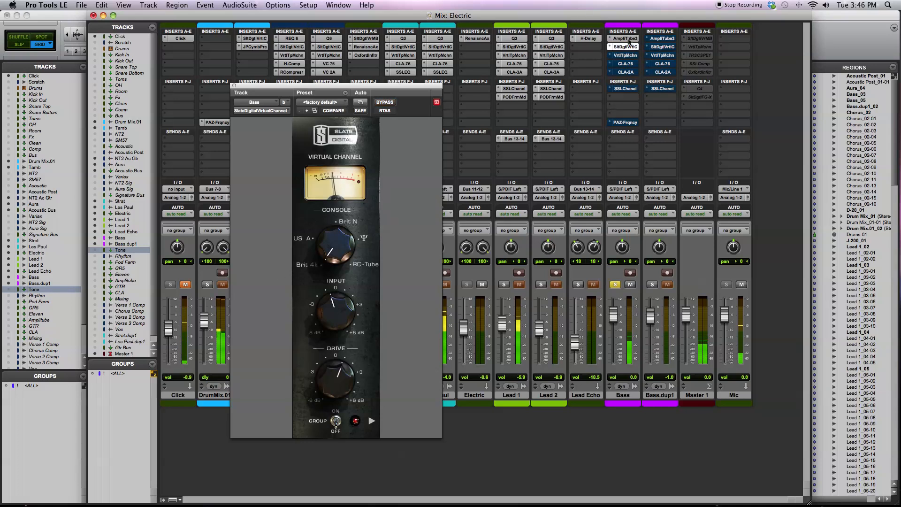
pyautogui.keyDown('super'); pyautogui.click(632, 48); pyautogui.keyUp('super')
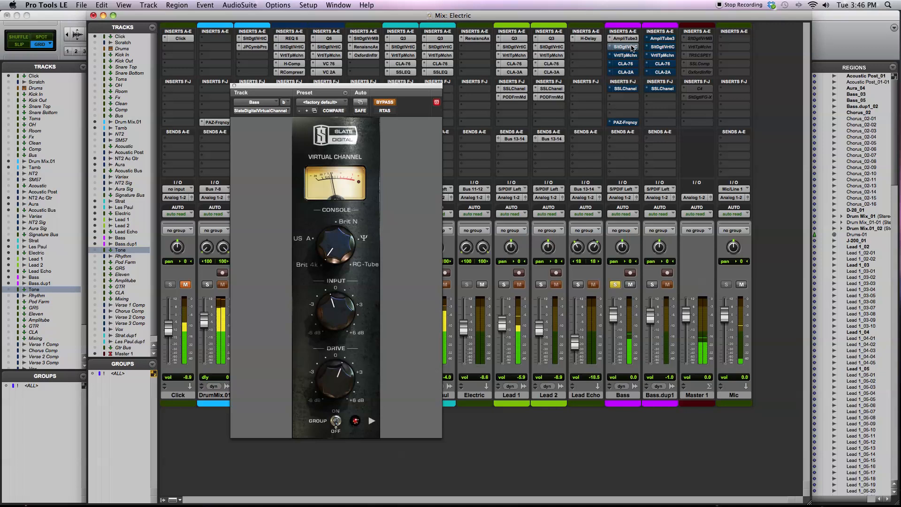
pyautogui.keyDown('super'); pyautogui.click(632, 48); pyautogui.keyUp('super')
# - Compare the bass with Virtual Tape Machines bypassed and active, and view its calibration settings before hiding them
pyautogui.click(627, 55)
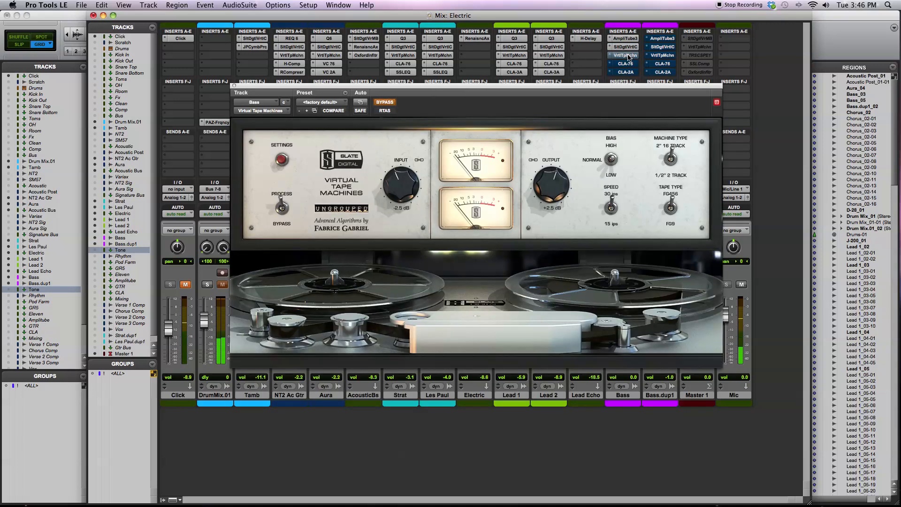
pyautogui.keyDown('super'); pyautogui.click(627, 56); pyautogui.keyUp('super')
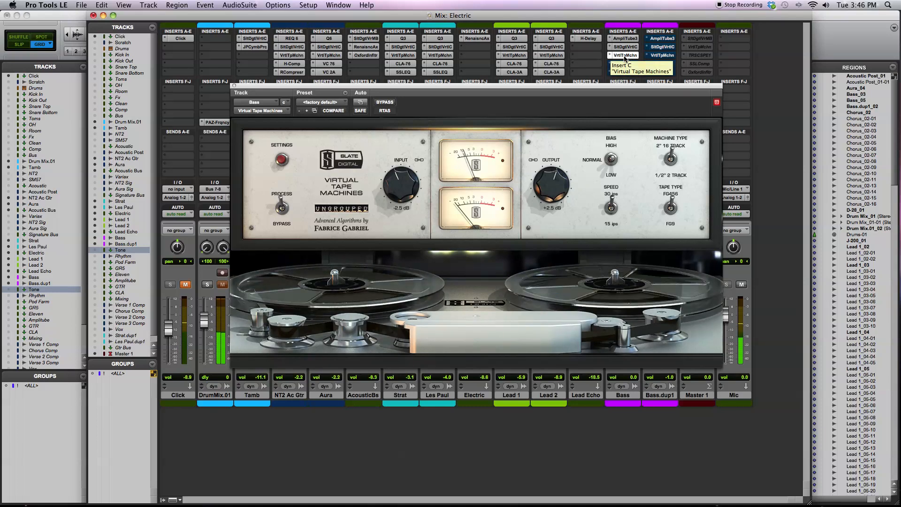
pyautogui.click(283, 161)
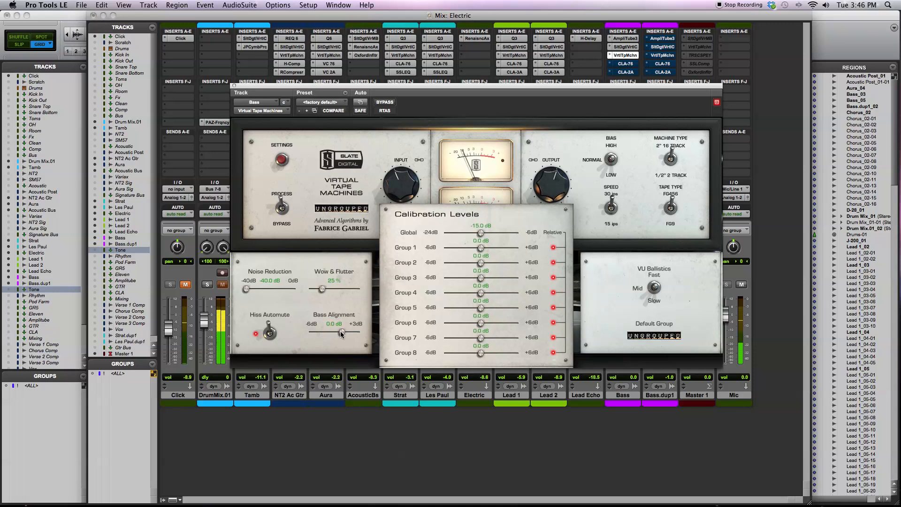
pyautogui.click(283, 161)
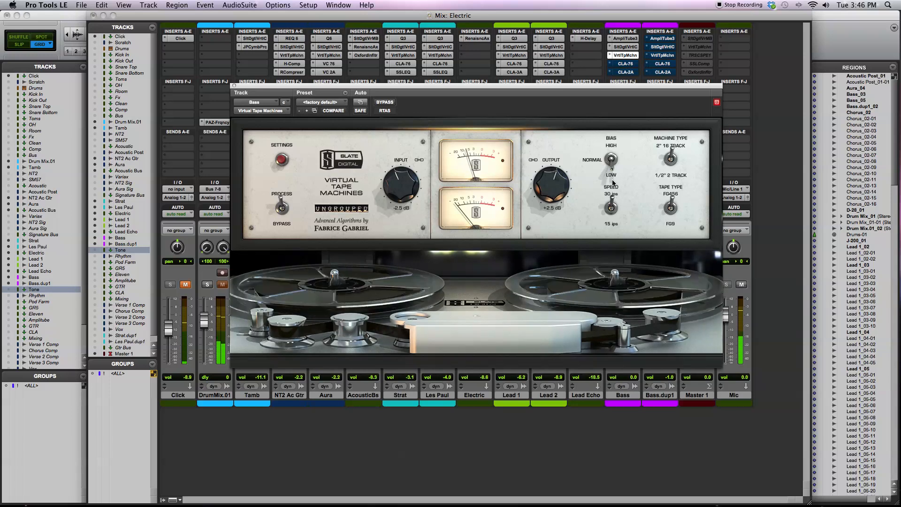
# - Demonstrate Virtual Tape Machines' bias, 15 ips speed and FG9 tape options, restore normal bias, 30 ips and FG456, stop playback and close it
pyautogui.click(613, 160)
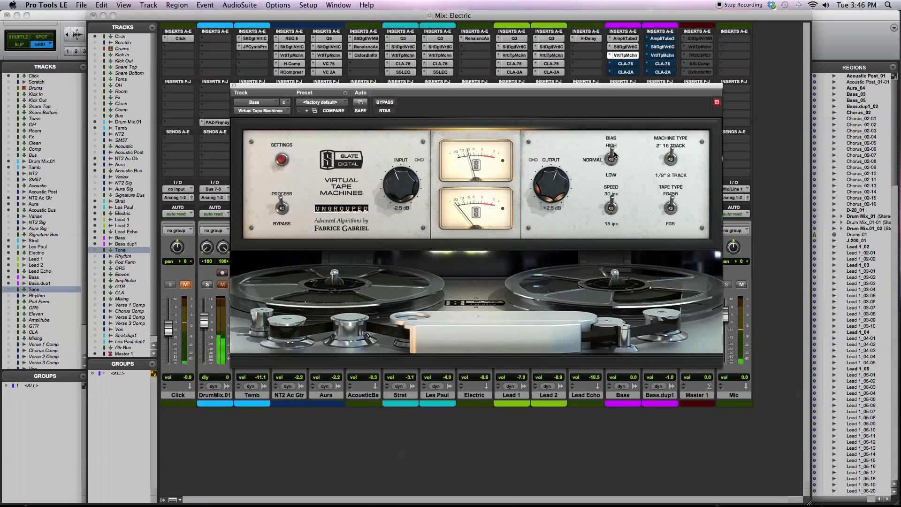
pyautogui.click(613, 158)
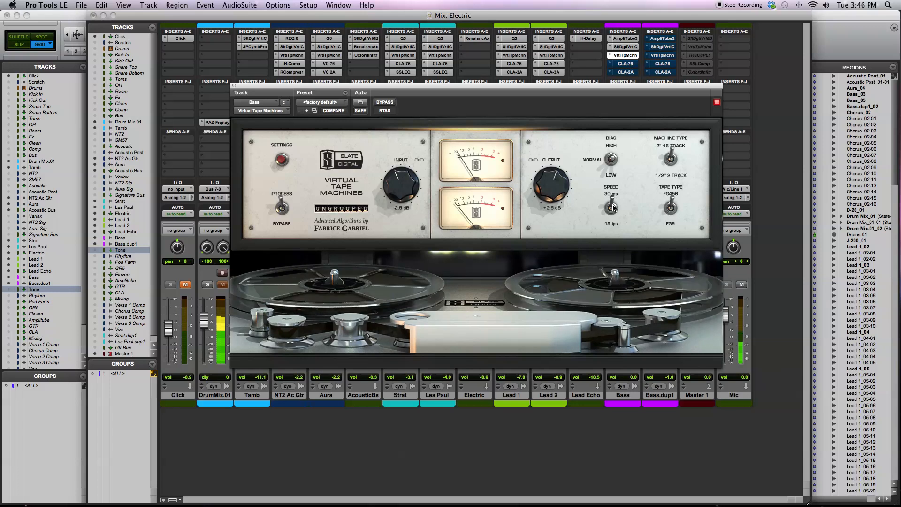
pyautogui.moveTo(614, 207); pyautogui.dragTo(614, 230)
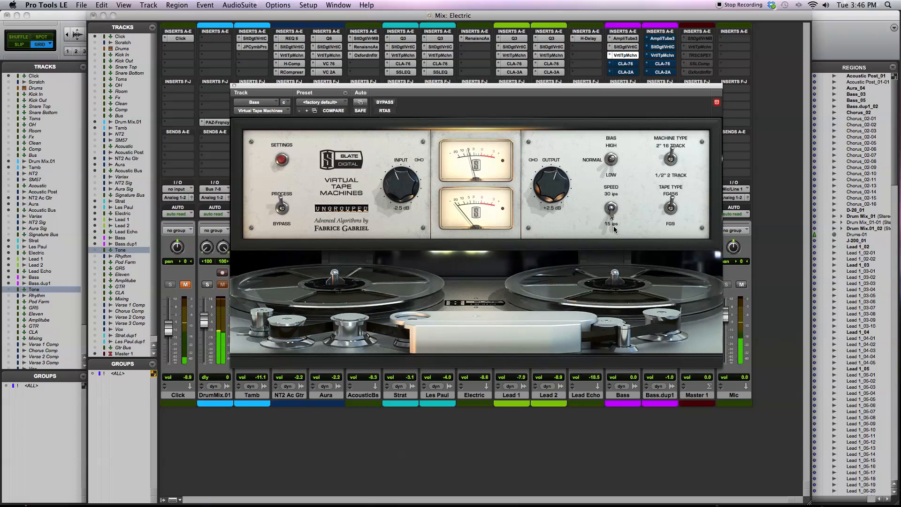
pyautogui.moveTo(613, 226); pyautogui.dragTo(611, 215)
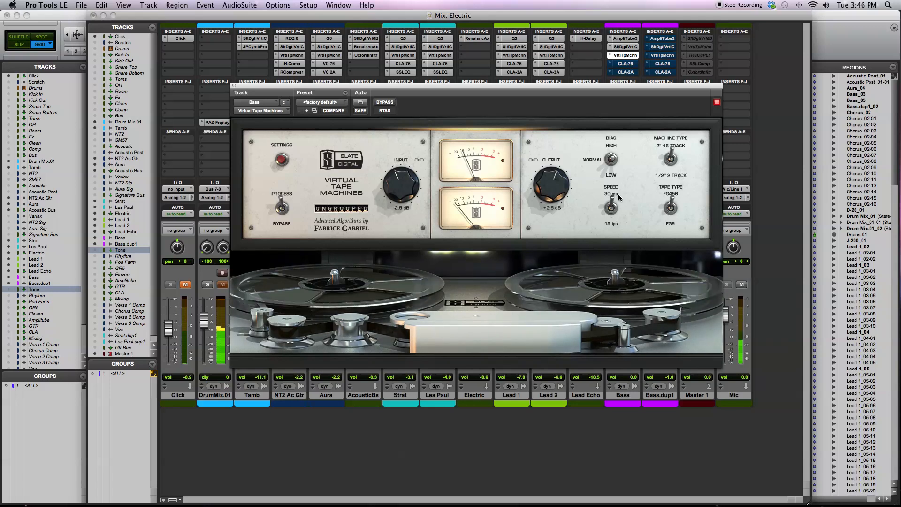
pyautogui.click(670, 206)
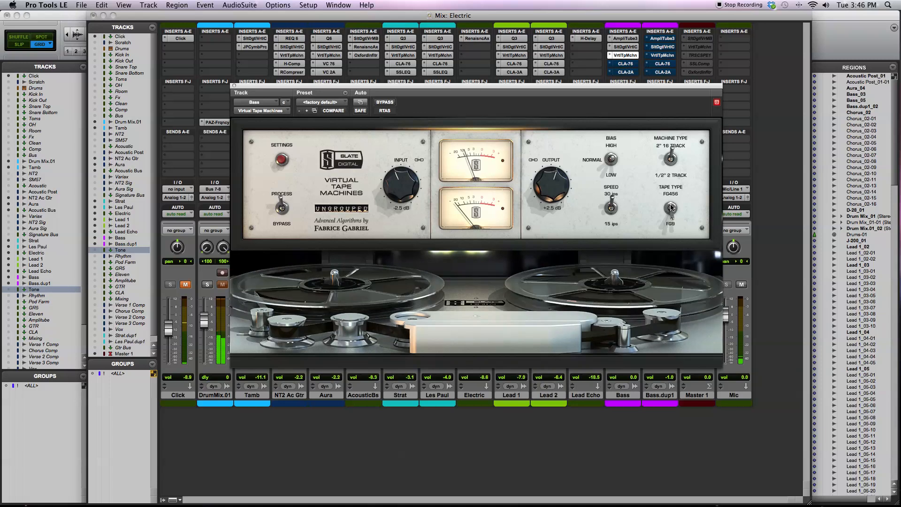
pyautogui.click(670, 208)
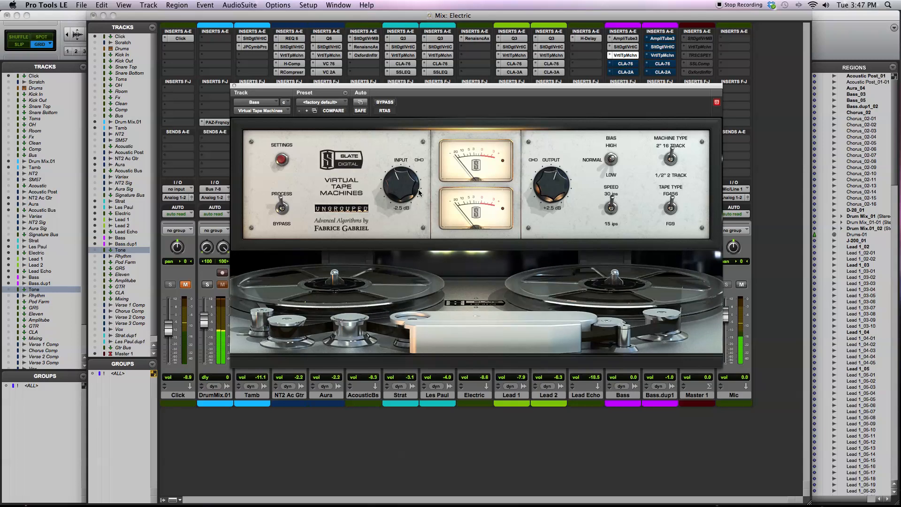
pyautogui.press('space')
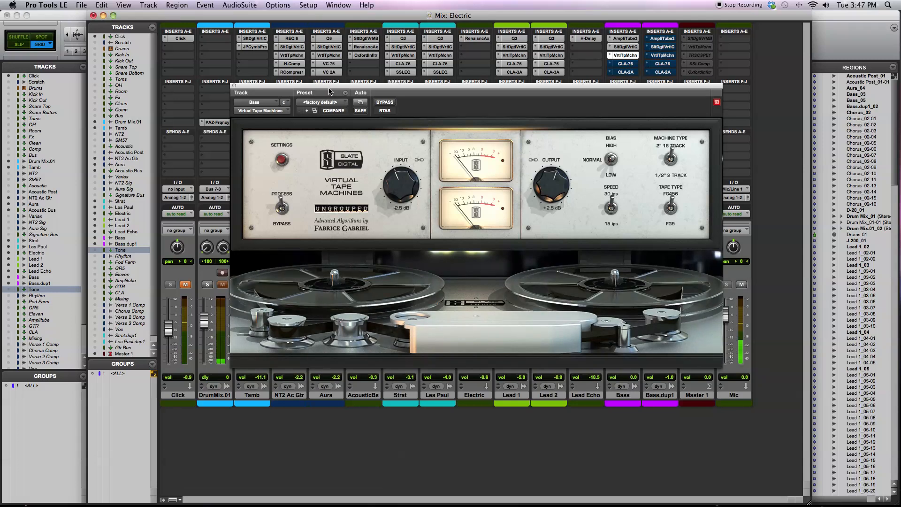
pyautogui.click(234, 87)
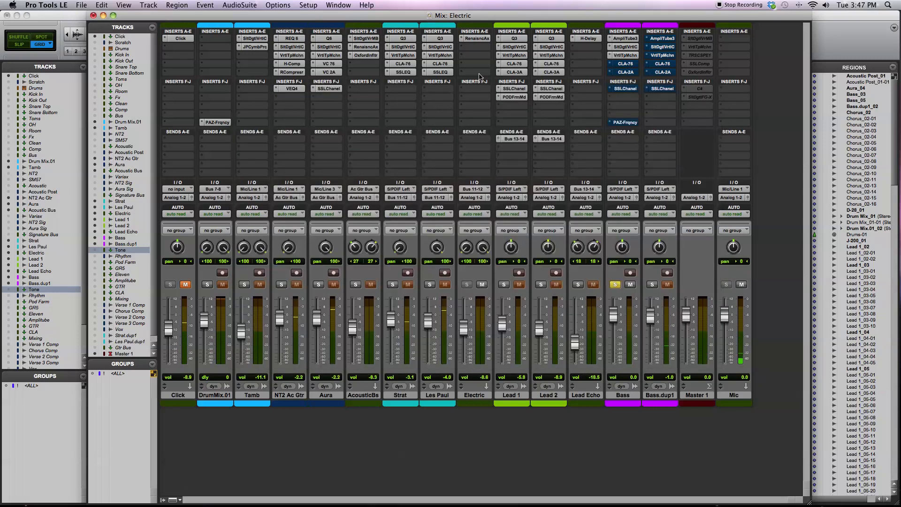
# - Reactivate the CLA-76 and CLA-2A compressors on the Bass track and inspect their controls during playback
pyautogui.click(624, 65)
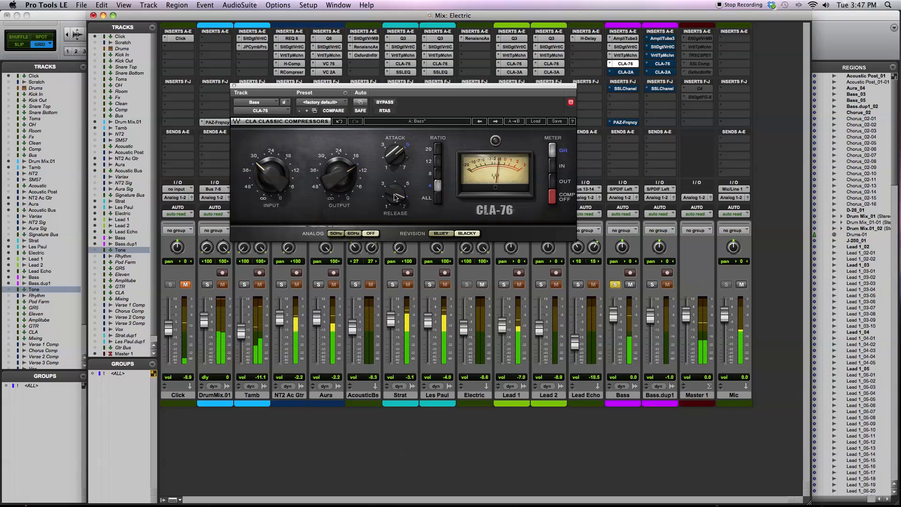
pyautogui.click(257, 175)
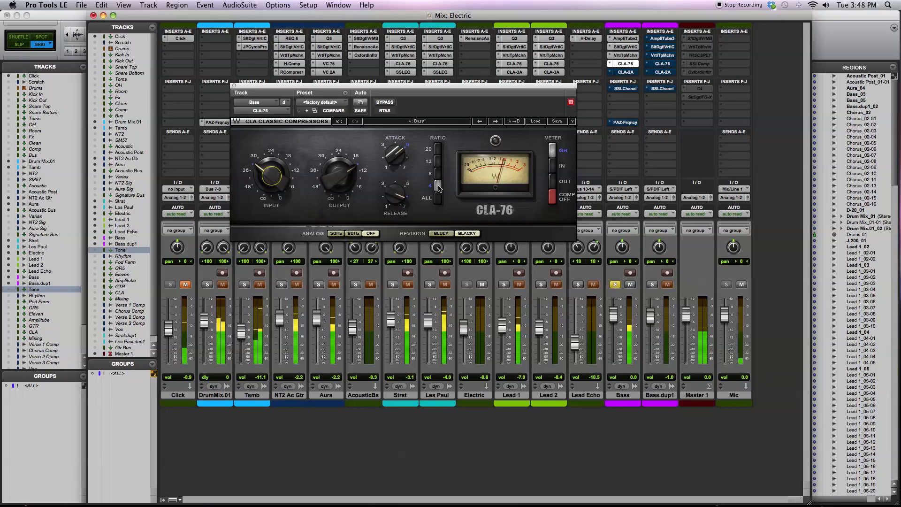
pyautogui.click(628, 73)
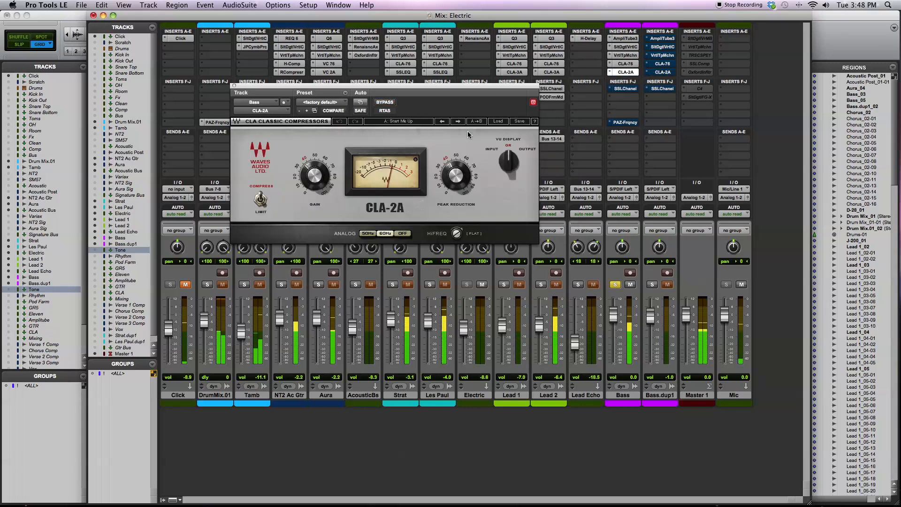
pyautogui.moveTo(453, 178)
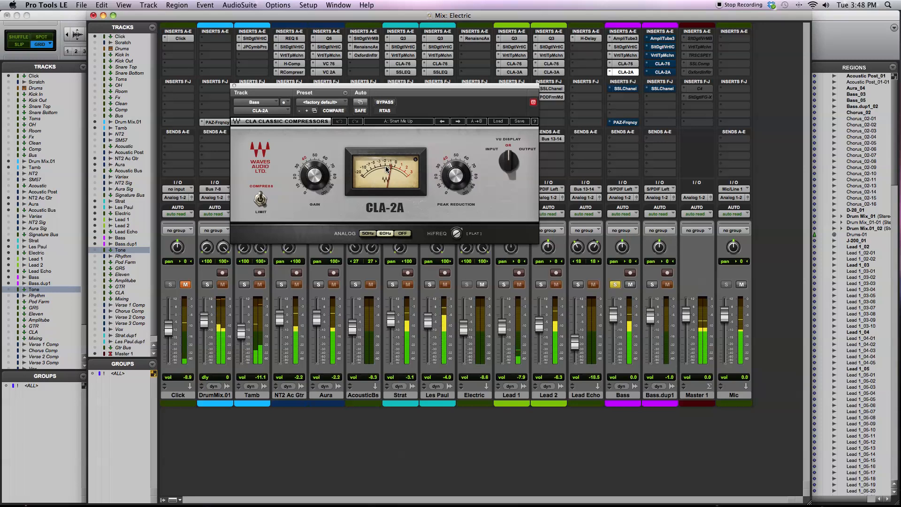
# - Switch the Bass track's CLA-2A analog setting to Off and adjust its HiFreq knob
pyautogui.click(406, 233)
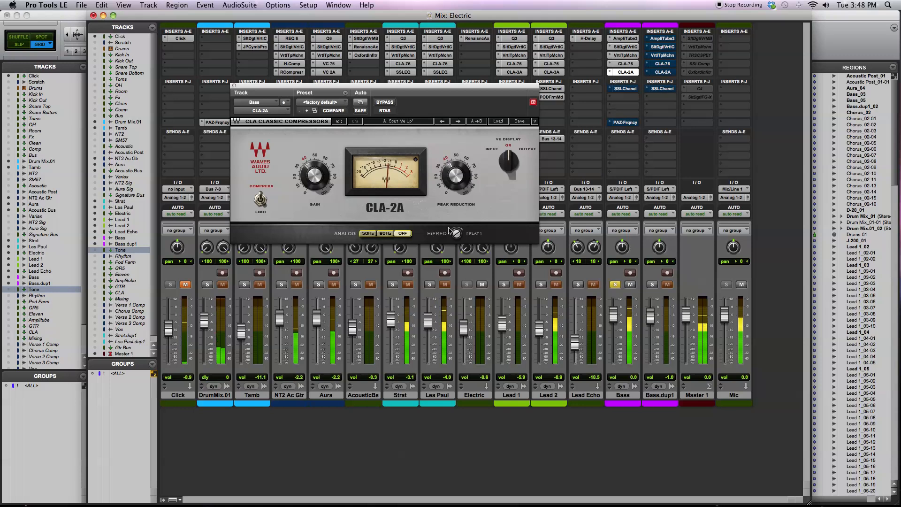
pyautogui.moveTo(457, 233); pyautogui.dragTo(457, 234)
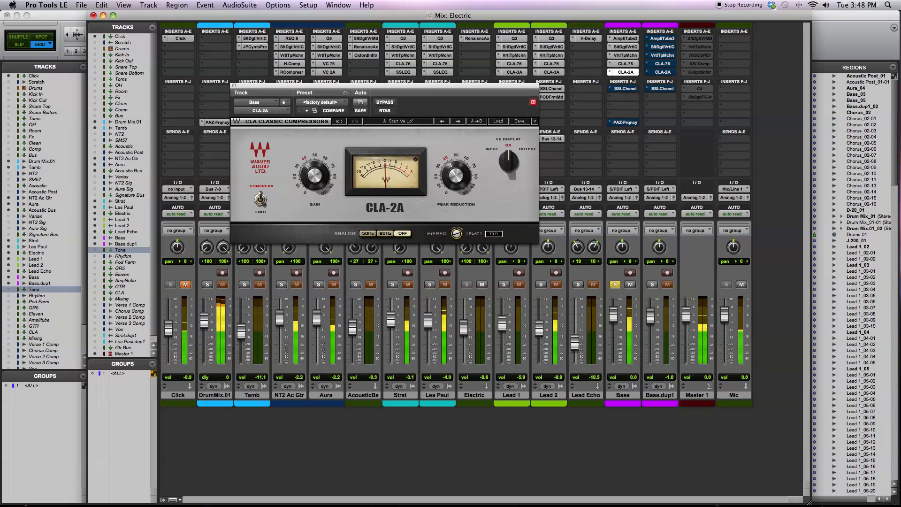
pyautogui.moveTo(457, 234); pyautogui.dragTo(457, 235)
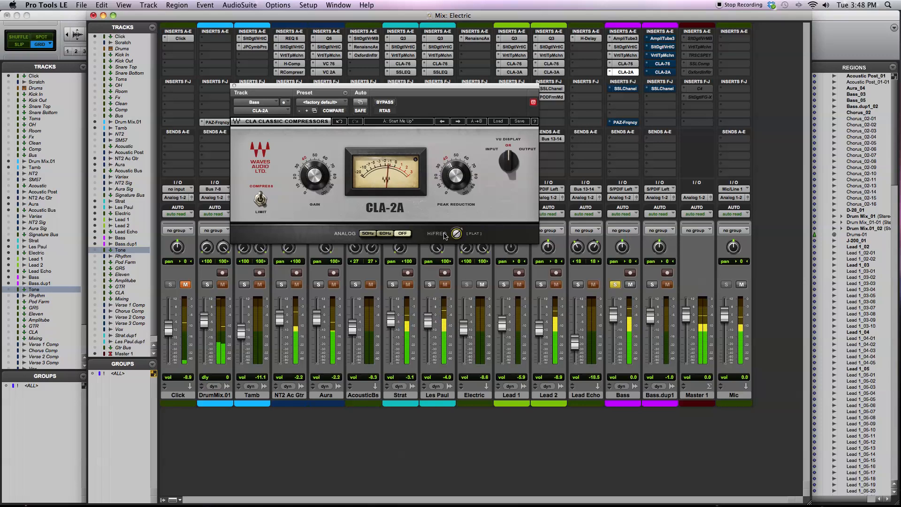
pyautogui.moveTo(456, 233); pyautogui.dragTo(457, 231)
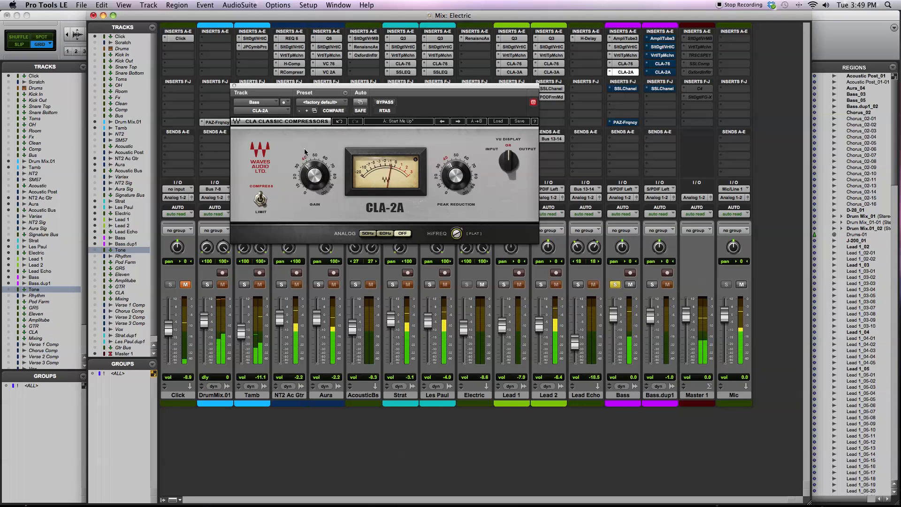
# - Close the CLA-2A window, reactivate the SSLChannel insert on the Bass track and show its controls
pyautogui.click(625, 72)
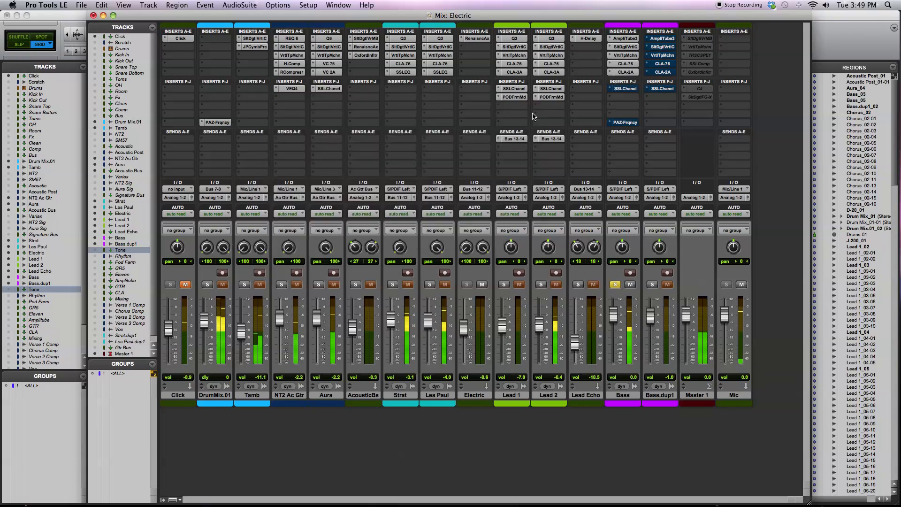
pyautogui.click(628, 90)
pyautogui.click(627, 89)
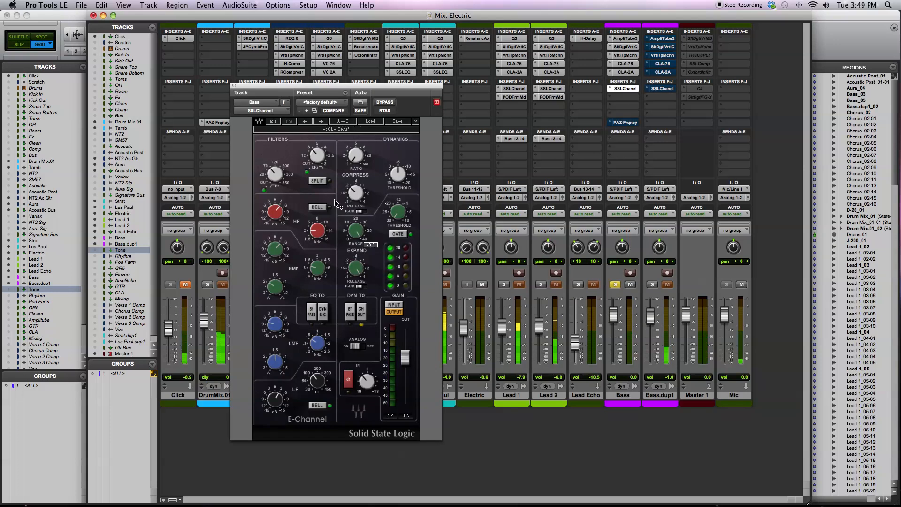
# - In the Edit window, move the SSLChannel window aside, select the timeline from 8|3|000 to 30|1|000 and start playback
pyautogui.press('super+equal')
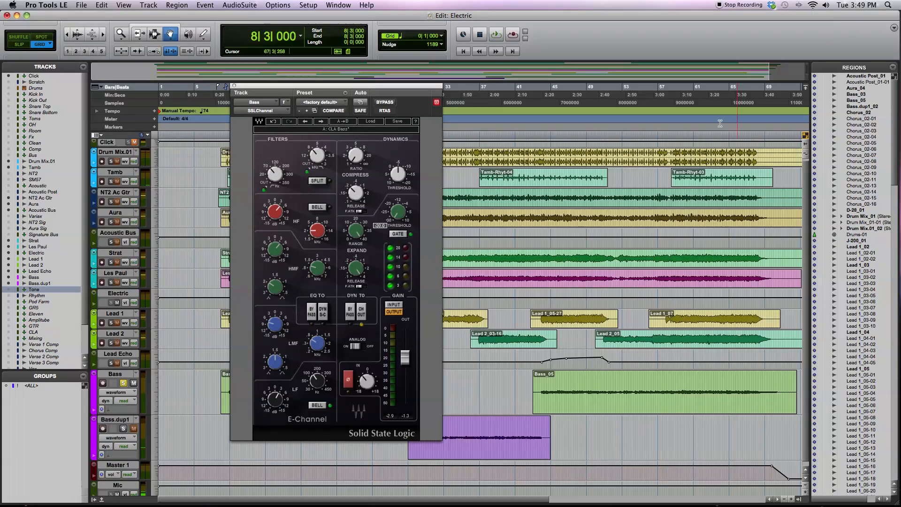
pyautogui.moveTo(413, 87); pyautogui.dragTo(625, 83)
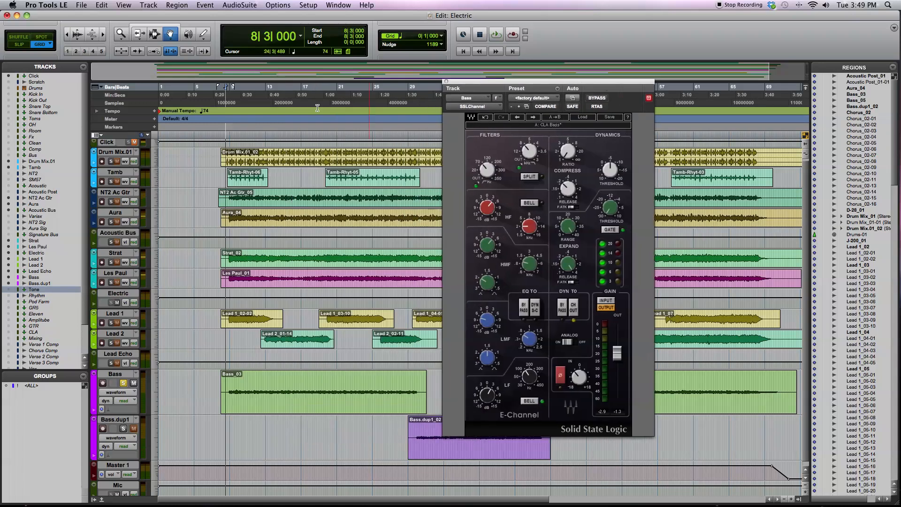
pyautogui.moveTo(226, 83); pyautogui.dragTo(420, 112)
pyautogui.press('space')
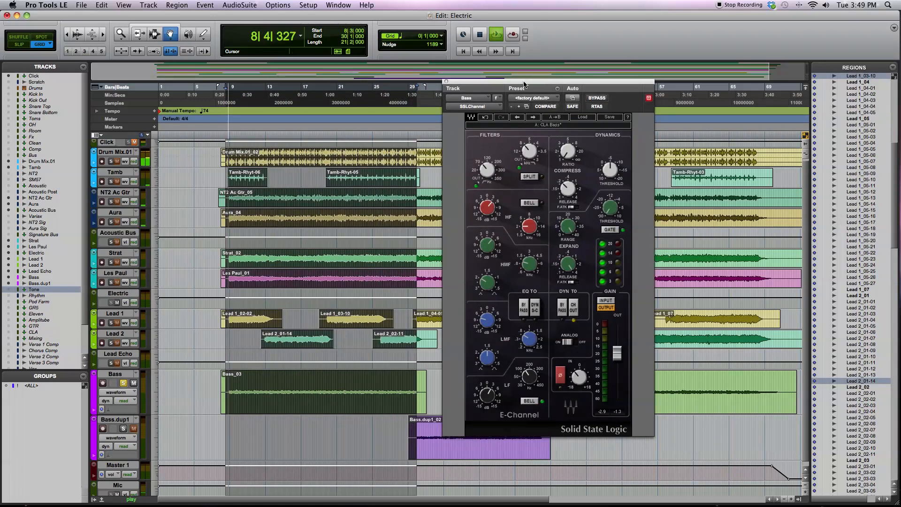
# - Return to the Mix window, move the SSLChannel window clear of the Bass inserts and point out its high-pass filter
pyautogui.press('super+equal')
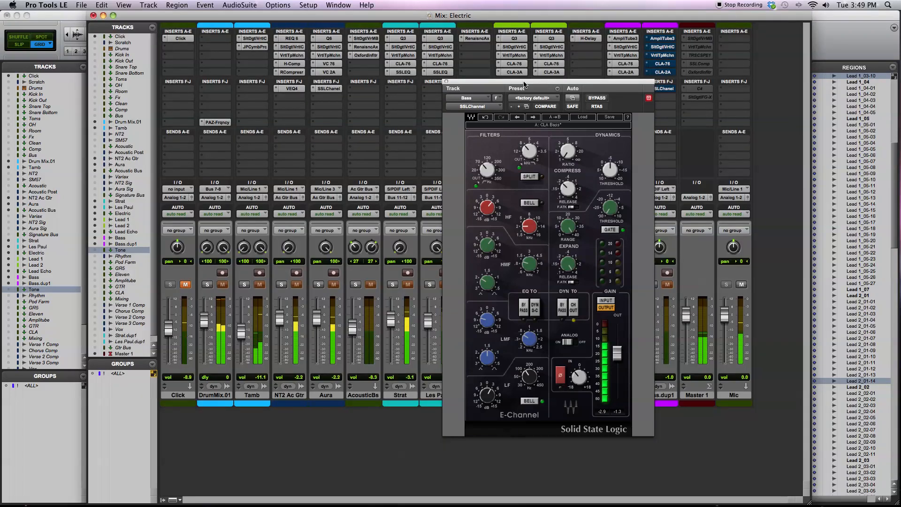
pyautogui.moveTo(528, 82); pyautogui.dragTo(343, 73)
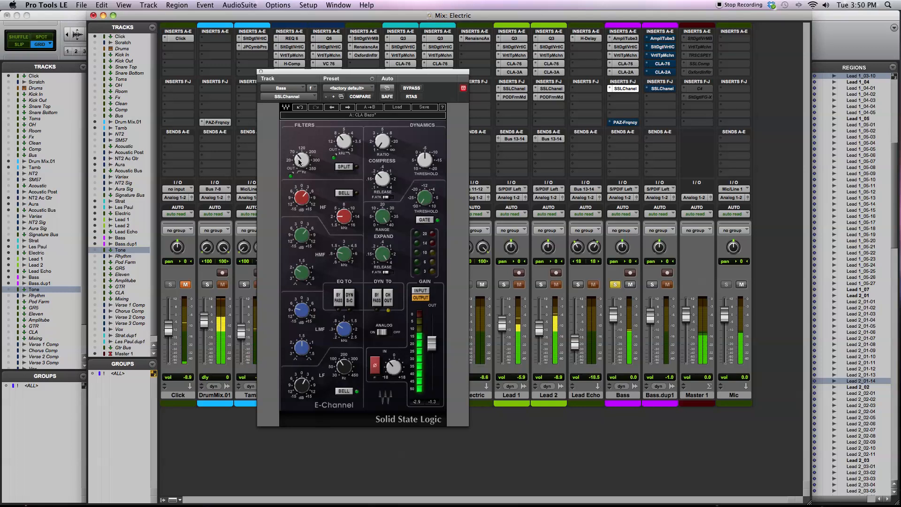
pyautogui.moveTo(299, 162); pyautogui.dragTo(299, 158)
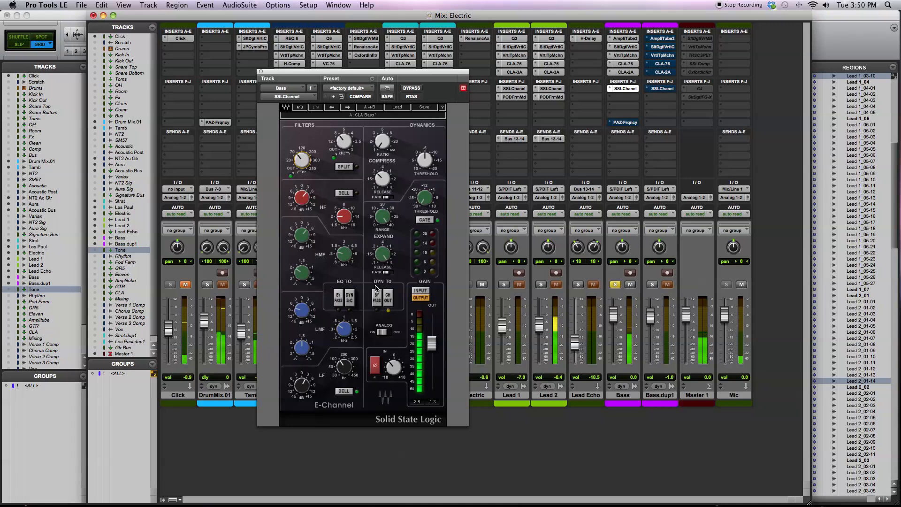
# - Reactivate the PAZ-Frequency insert on the Bass track and show its spectrum analyzer
pyautogui.click(624, 123)
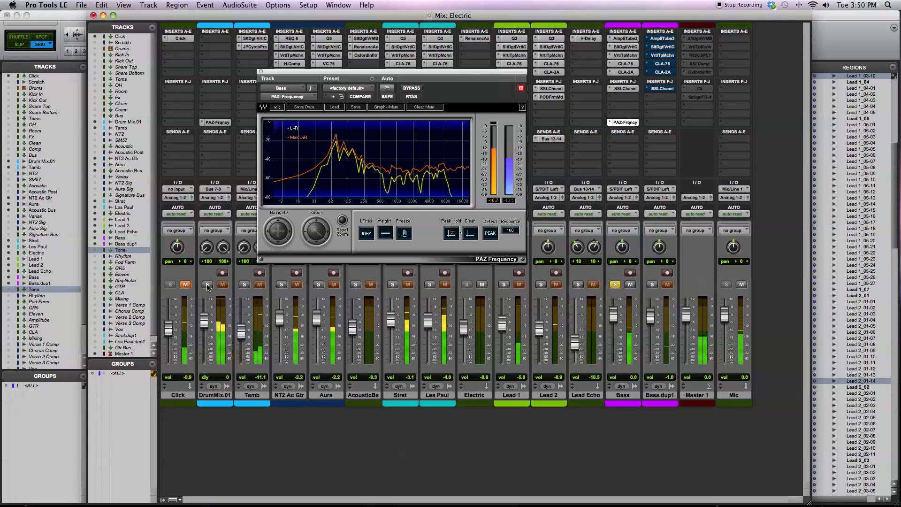
pyautogui.click(626, 123)
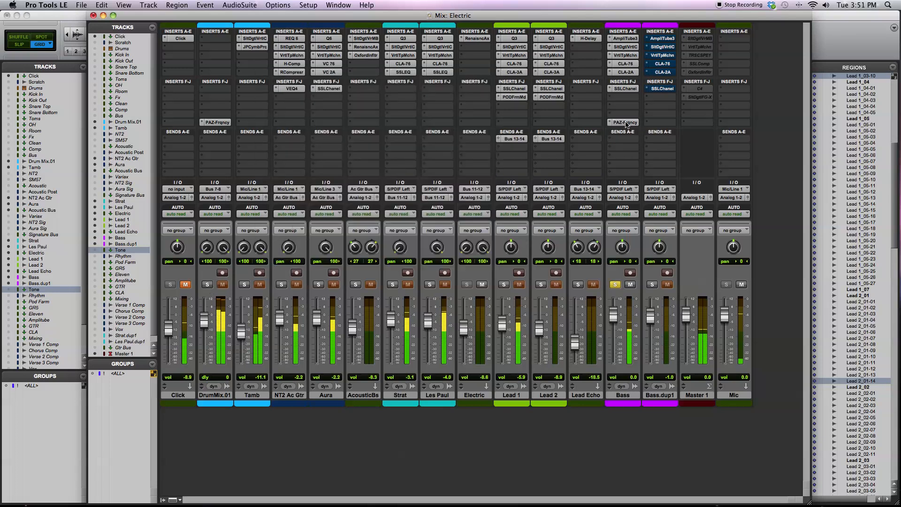
pyautogui.click(625, 123)
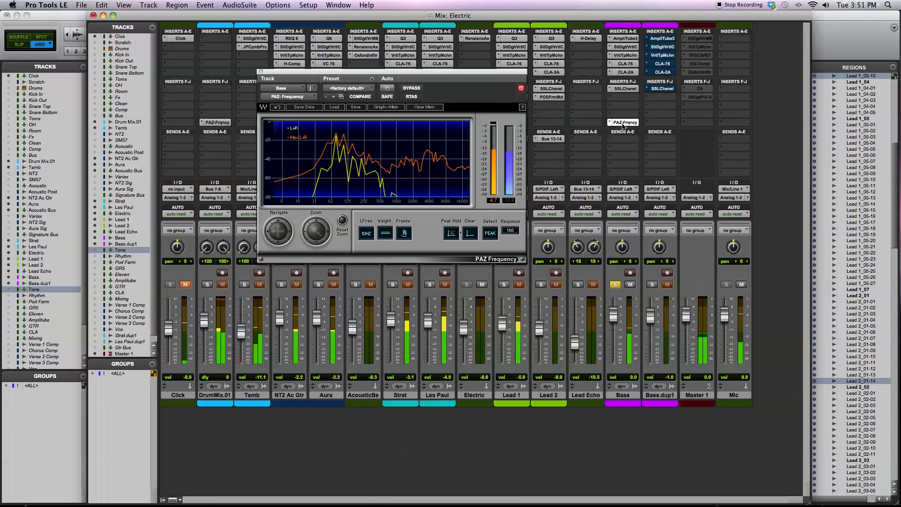
# - Open the DrumMix.01 track's PAZ-Frequency analyzer and arrange it side by side with the Bass analyzer below the inserts
pyautogui.moveTo(464, 71); pyautogui.dragTo(602, 108)
pyautogui.click(214, 122)
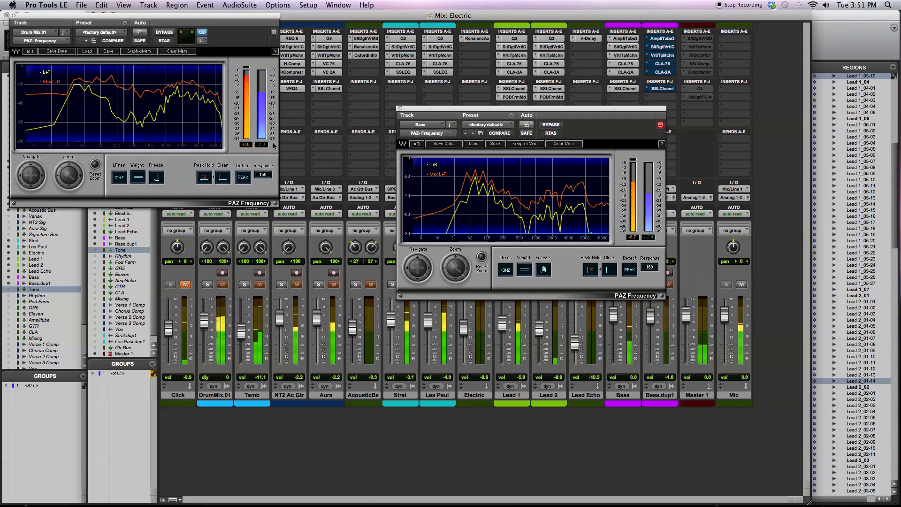
pyautogui.moveTo(222, 22); pyautogui.dragTo(418, 233)
pyautogui.moveTo(488, 109); pyautogui.dragTo(579, 234)
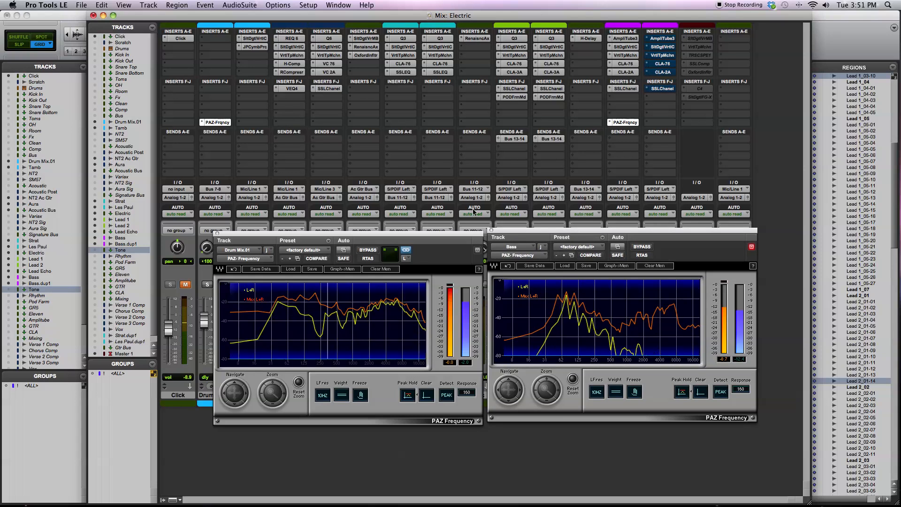
pyautogui.moveTo(440, 236); pyautogui.dragTo(436, 196)
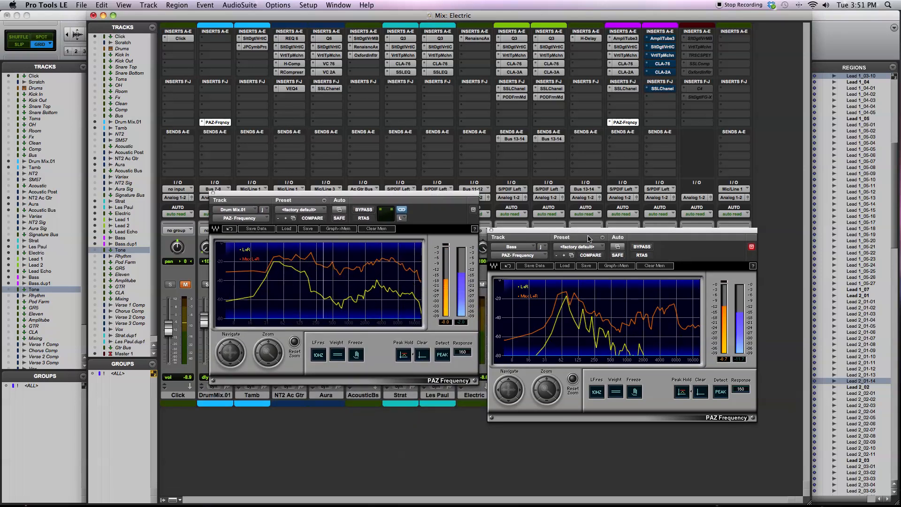
pyautogui.moveTo(590, 236); pyautogui.dragTo(585, 204)
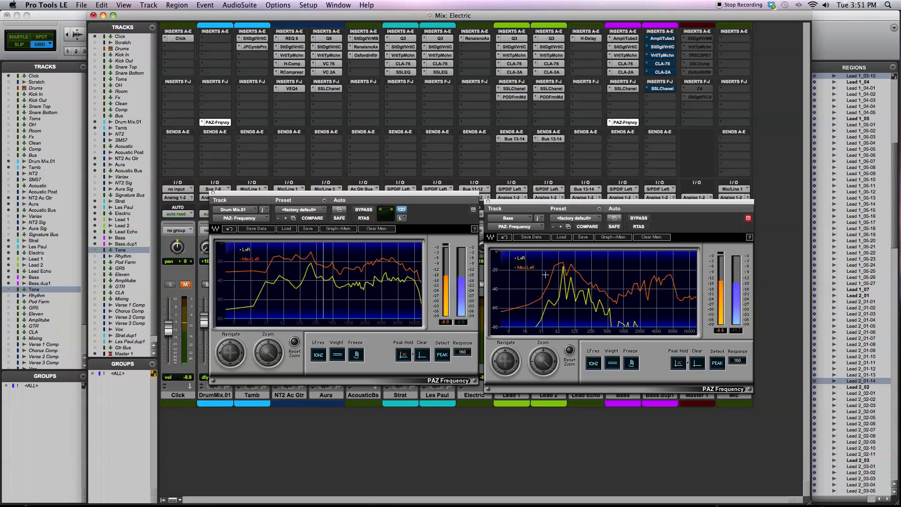
# - Switch the Bass analyzer's low-frequency resolution between 40 Hz and 10 Hz to compare the curves, ending on 10 Hz
pyautogui.click(594, 363)
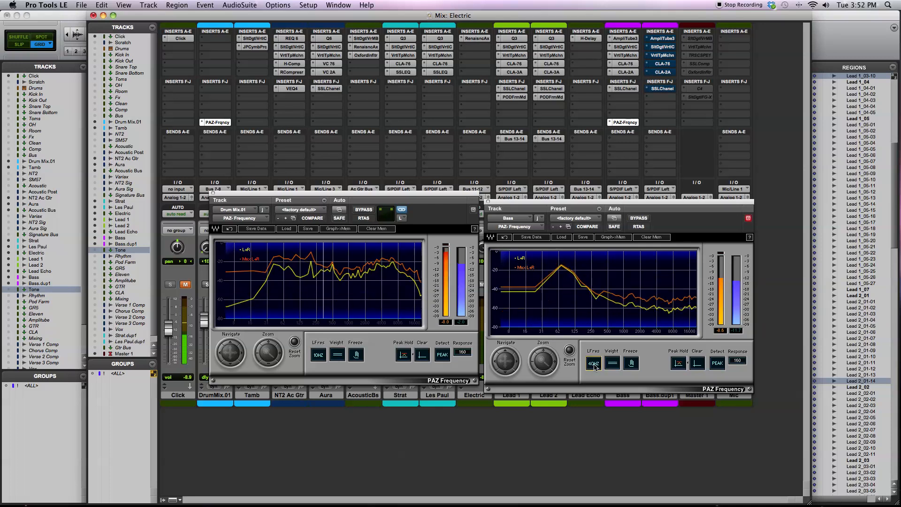
pyautogui.click(594, 364)
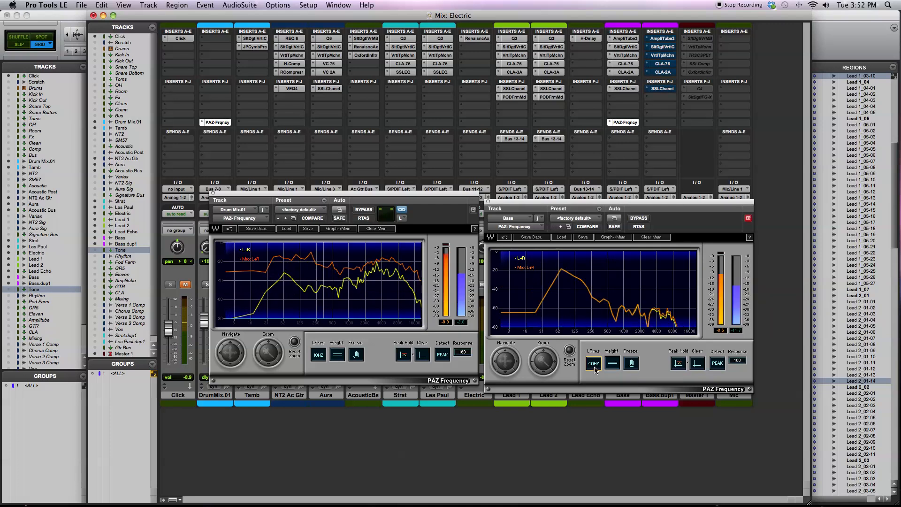
pyautogui.click(594, 364)
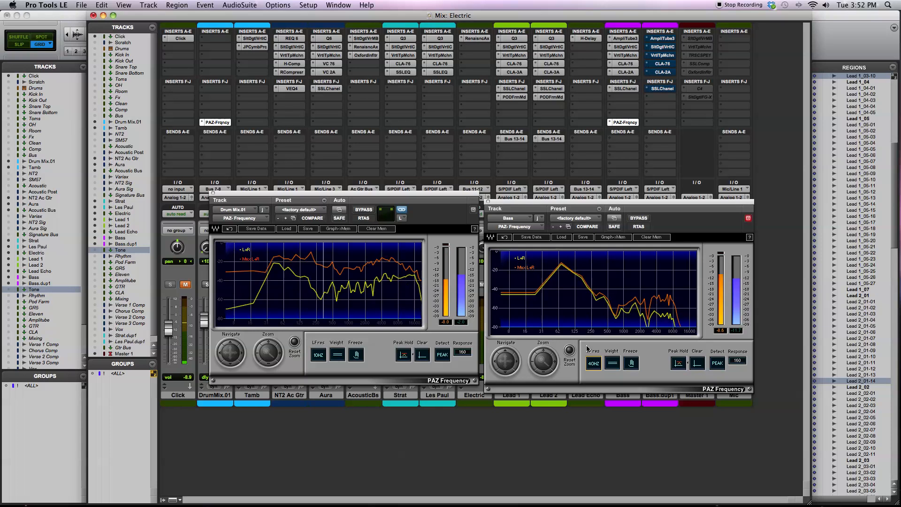
pyautogui.click(594, 364)
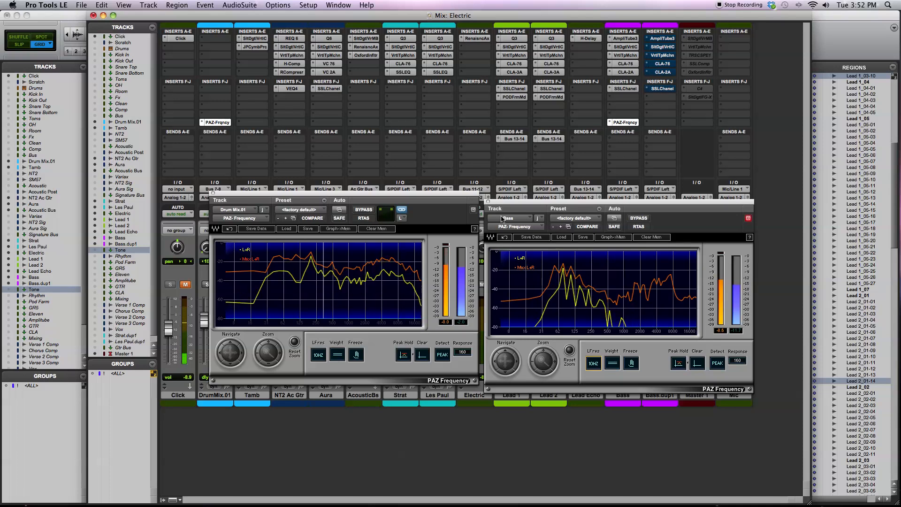
# - Close both PAZ-Frequency windows, solo DrumMix.01 together with the Bass track, and clear the solos
pyautogui.click(488, 202)
pyautogui.click(213, 193)
pyautogui.click(208, 284)
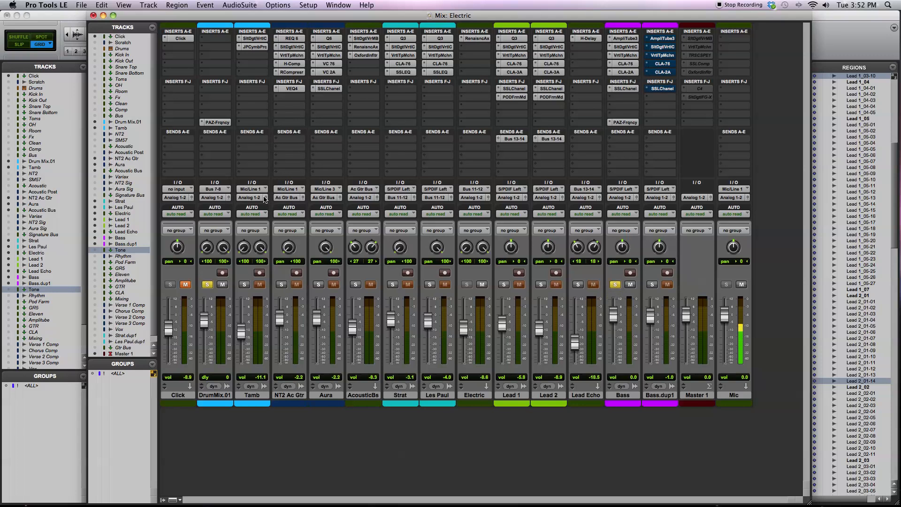
pyautogui.keyDown('alt'); pyautogui.click(208, 284); pyautogui.keyUp('alt')
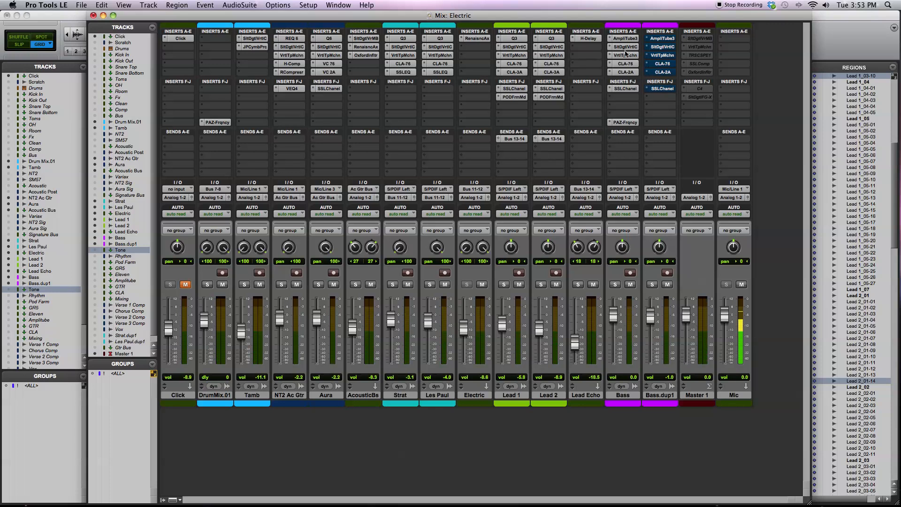
# - Reactivate all bypassed inserts on the Bass.dup1 track, from AmpliTube3 through CLA-2A and SSLChannel
pyautogui.keyDown('super'); pyautogui.click(661, 71); pyautogui.keyUp('super')
pyautogui.keyDown('super'); pyautogui.click(662, 64); pyautogui.keyUp('super')
pyautogui.keyDown('super'); pyautogui.click(662, 55); pyautogui.keyUp('super')
pyautogui.keyDown('super'); pyautogui.click(662, 47); pyautogui.keyUp('super')
pyautogui.keyDown('super'); pyautogui.click(661, 39); pyautogui.keyUp('super')
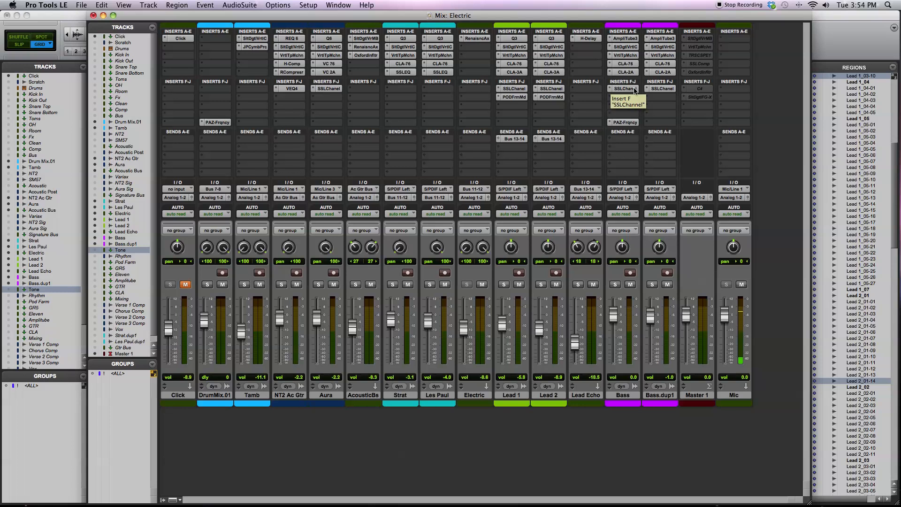
# - Review the Bass track's SSLChannel output gain and its Slate Digital Virtual Channel settings, and close the plug-in window
pyautogui.click(624, 89)
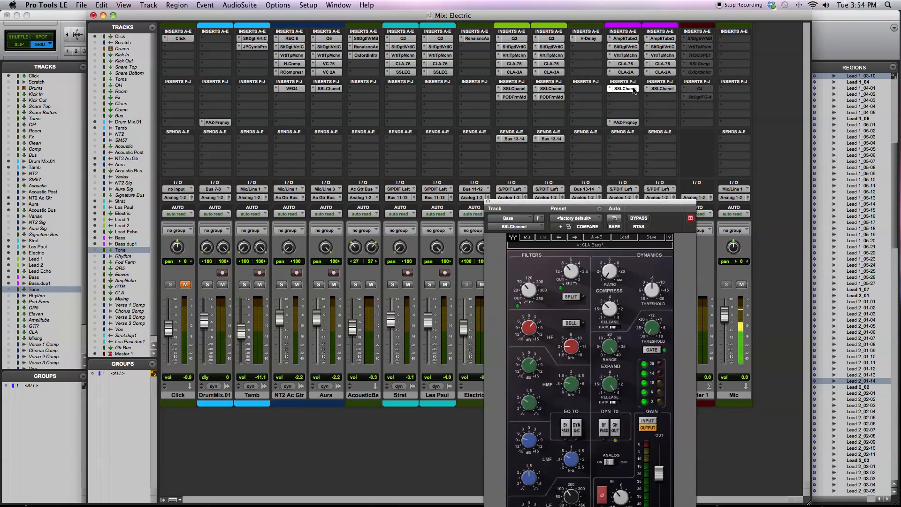
pyautogui.moveTo(580, 206); pyautogui.dragTo(432, 46)
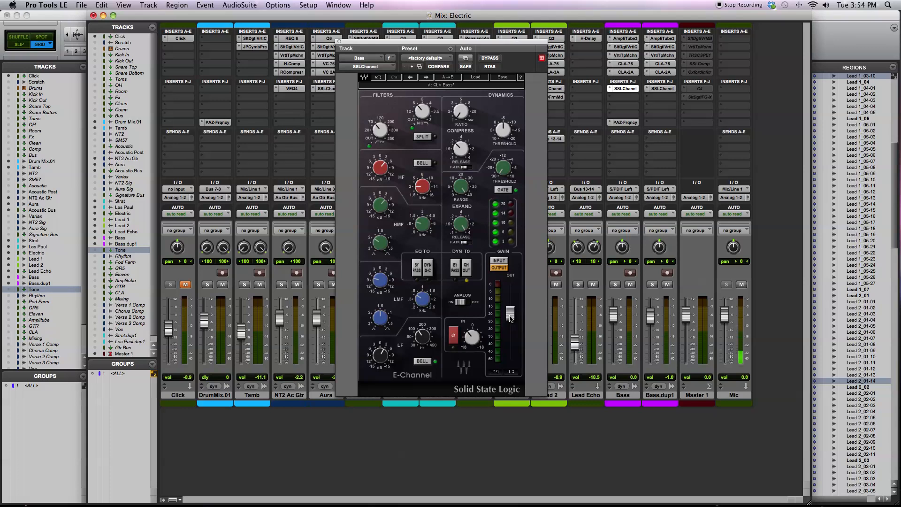
pyautogui.click(625, 47)
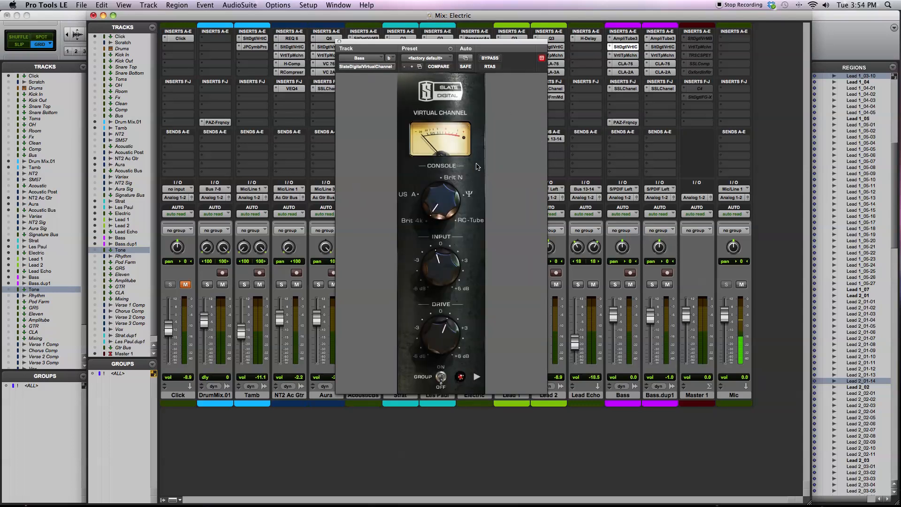
pyautogui.click(627, 89)
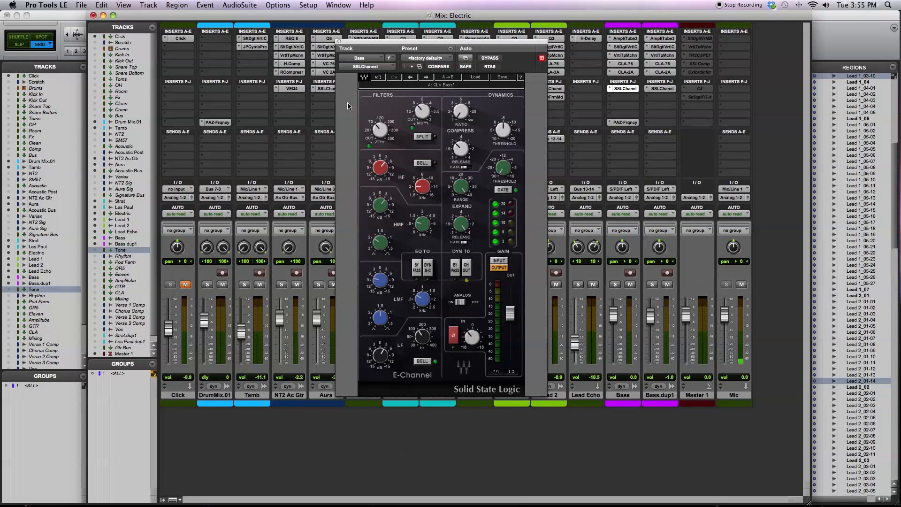
pyautogui.click(339, 41)
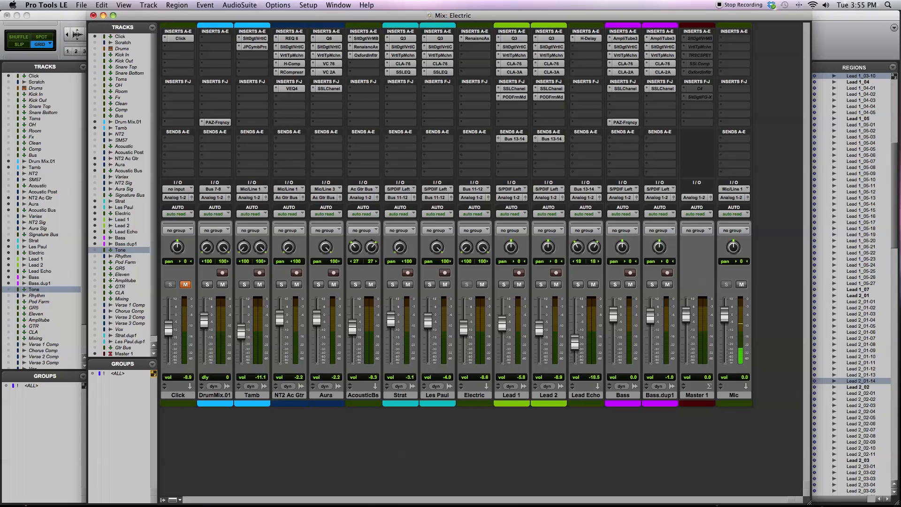
# - Show the Tone track in the mixer and make its VEQ3 insert inactive
pyautogui.click(95, 251)
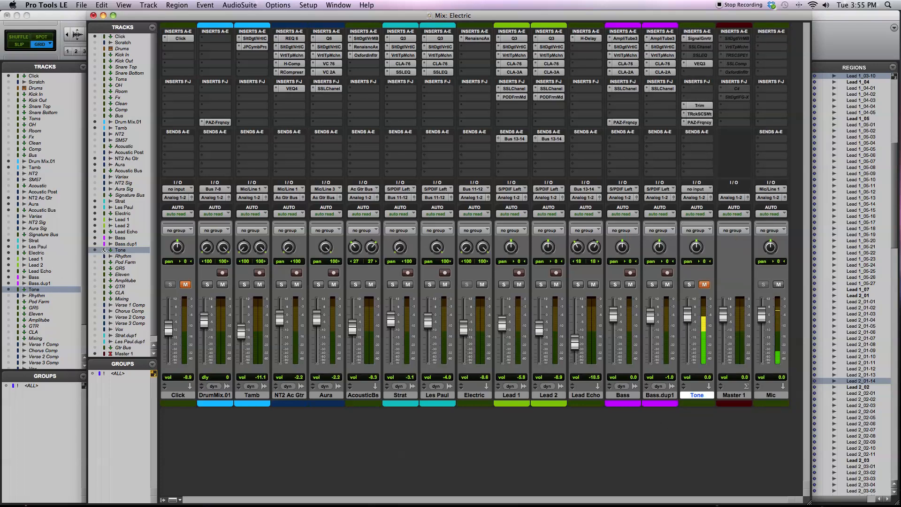
pyautogui.rightClick(700, 65)
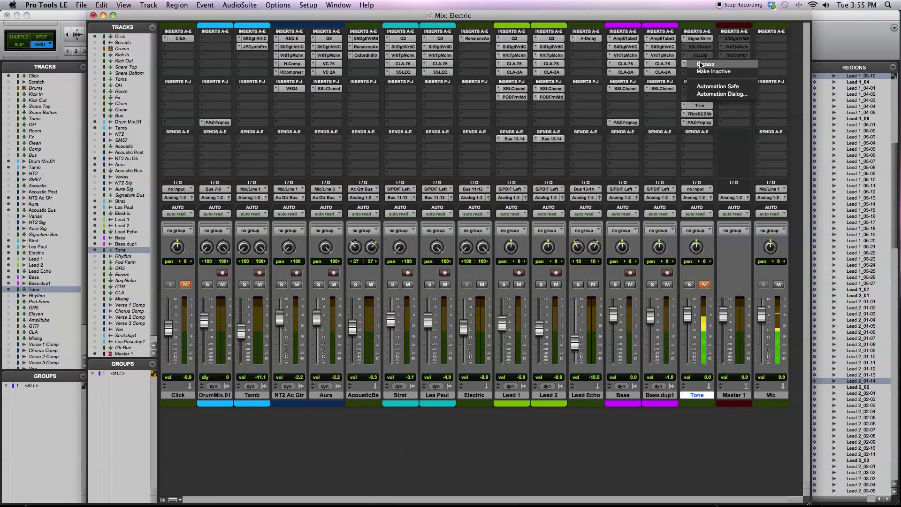
pyautogui.click(704, 71)
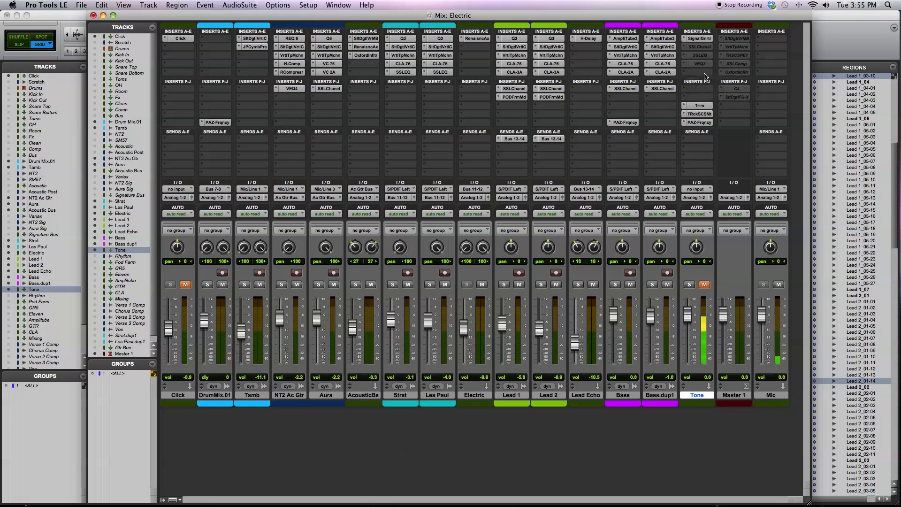
# - Show the Tone track's Signal Generator and Trim settings, and bypass the Trim insert
pyautogui.click(700, 38)
pyautogui.moveTo(435, 43); pyautogui.dragTo(445, 170)
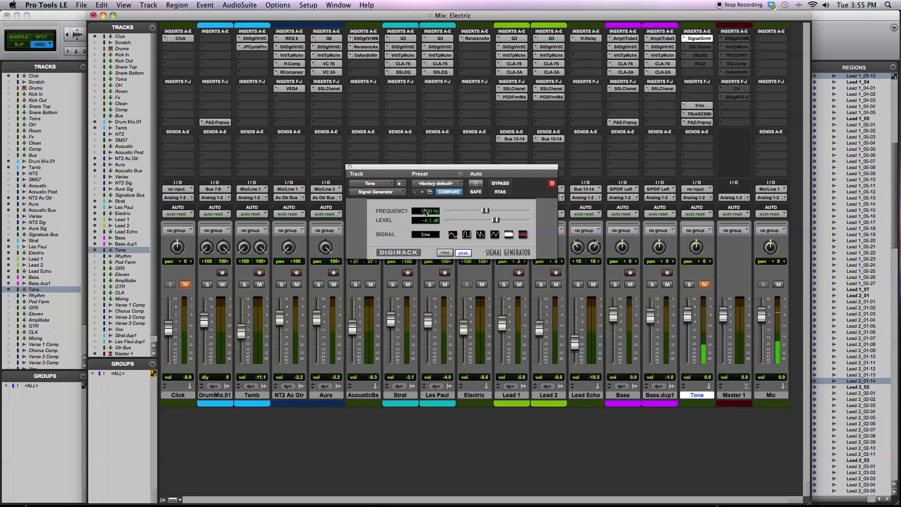
pyautogui.click(699, 106)
pyautogui.click(699, 106)
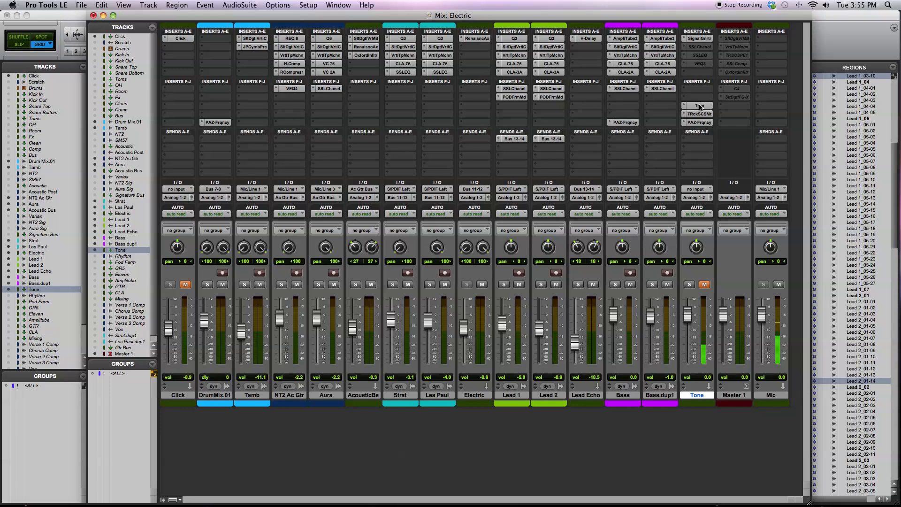
pyautogui.click(698, 108)
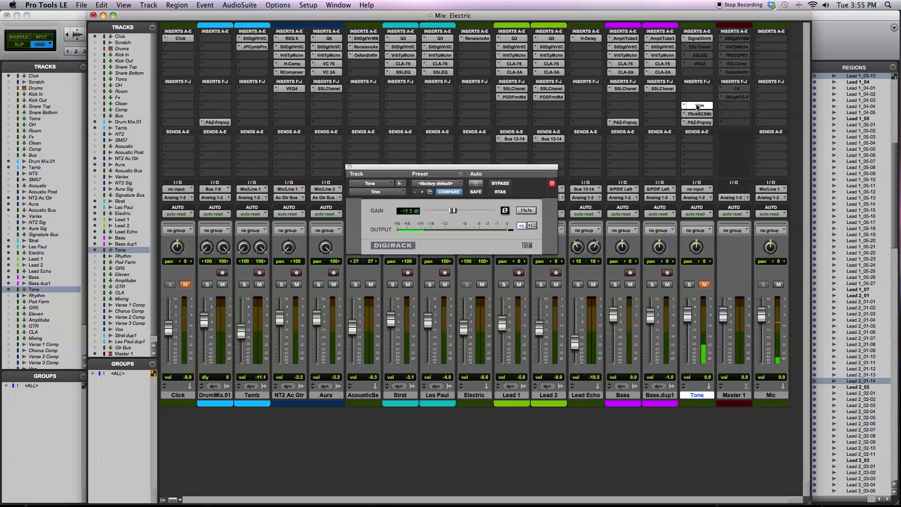
pyautogui.rightClick(698, 107)
pyautogui.click(698, 107)
# - Display the Tone track's T-RackS CS Metering and PAZ-Frequency analyzers, placing the window clear of the inserts
pyautogui.click(700, 114)
pyautogui.moveTo(641, 175); pyautogui.dragTo(450, 85)
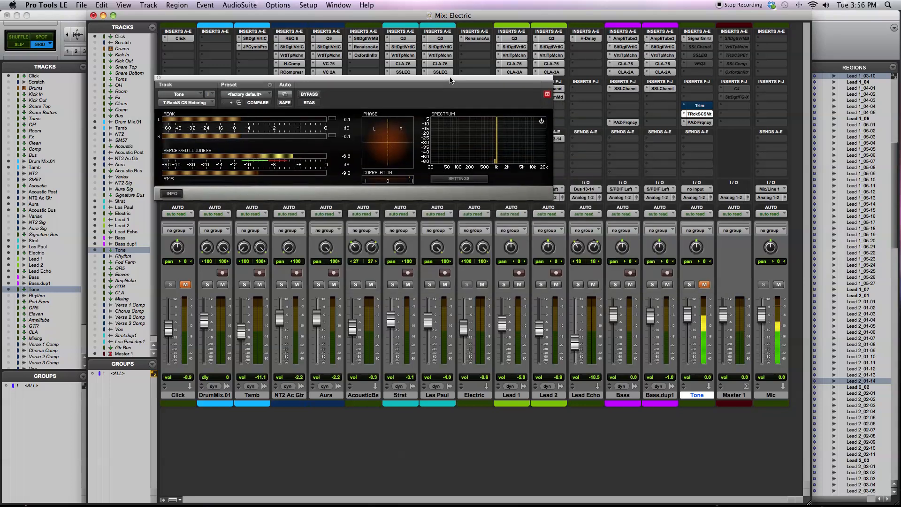
pyautogui.click(699, 122)
pyautogui.moveTo(338, 79); pyautogui.dragTo(428, 258)
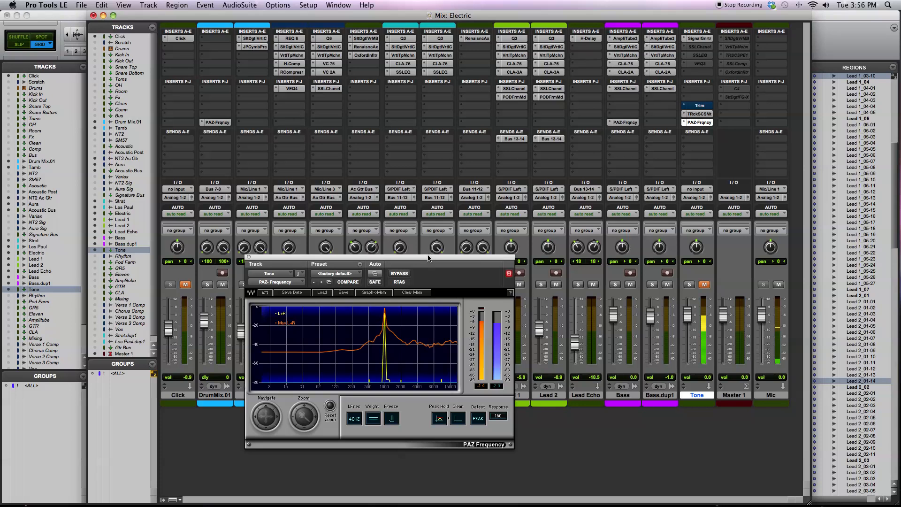
pyautogui.moveTo(456, 261); pyautogui.dragTo(496, 191)
# - Compare the Signal Generator's settings with the Tone track's T-RackS and PAZ-Frequency displays, and close the plug-in window
pyautogui.click(699, 113)
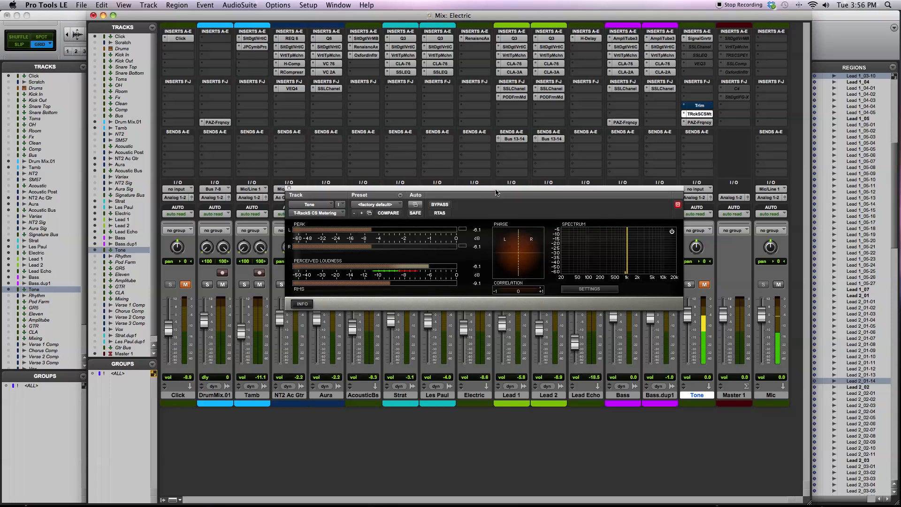
pyautogui.click(699, 39)
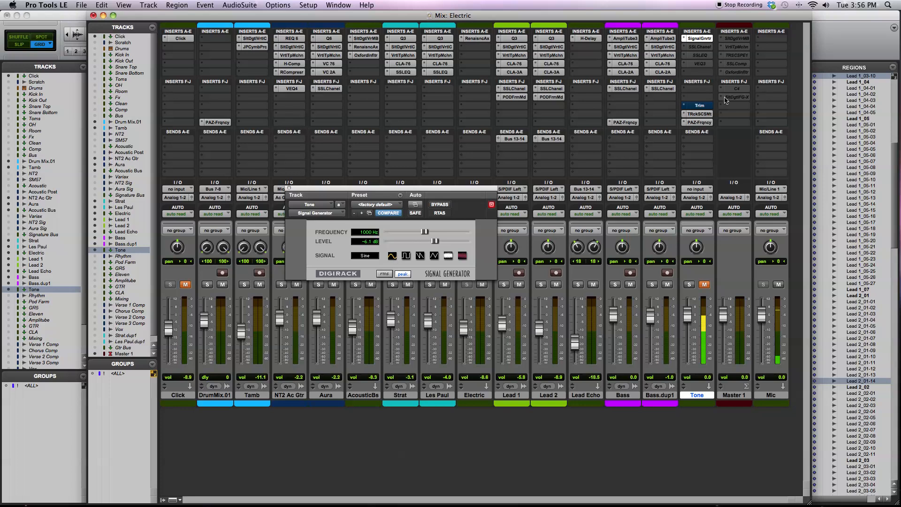
pyautogui.click(704, 114)
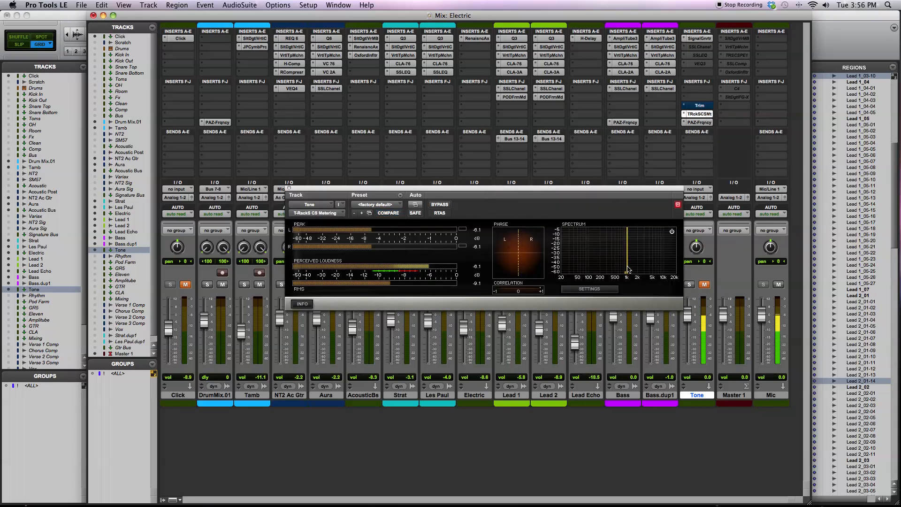
pyautogui.click(698, 122)
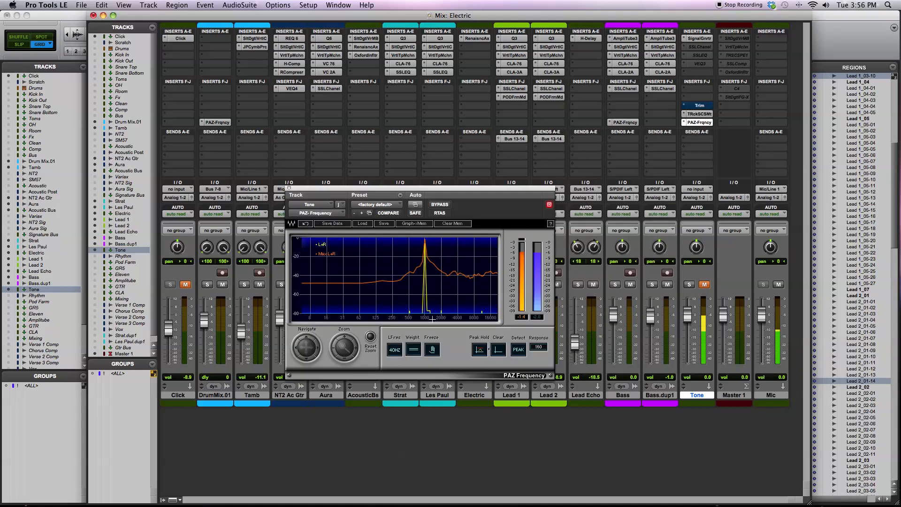
pyautogui.click(699, 38)
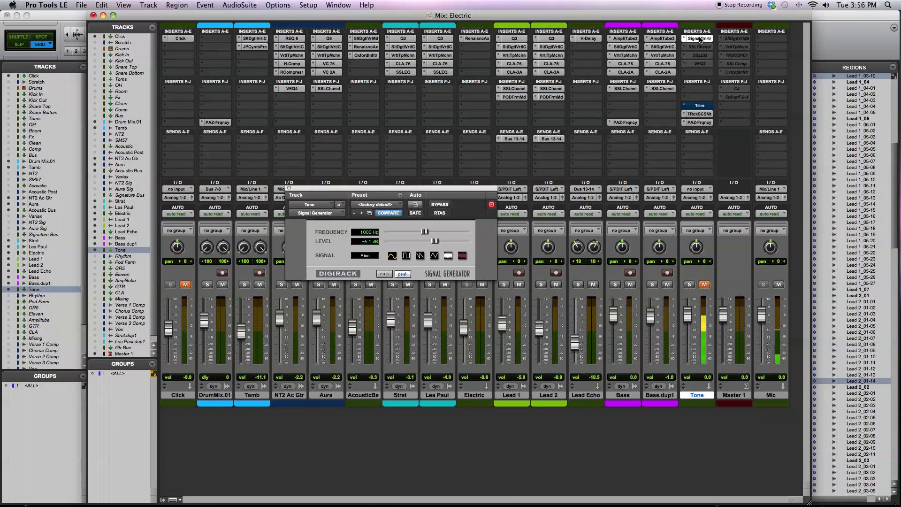
pyautogui.click(289, 189)
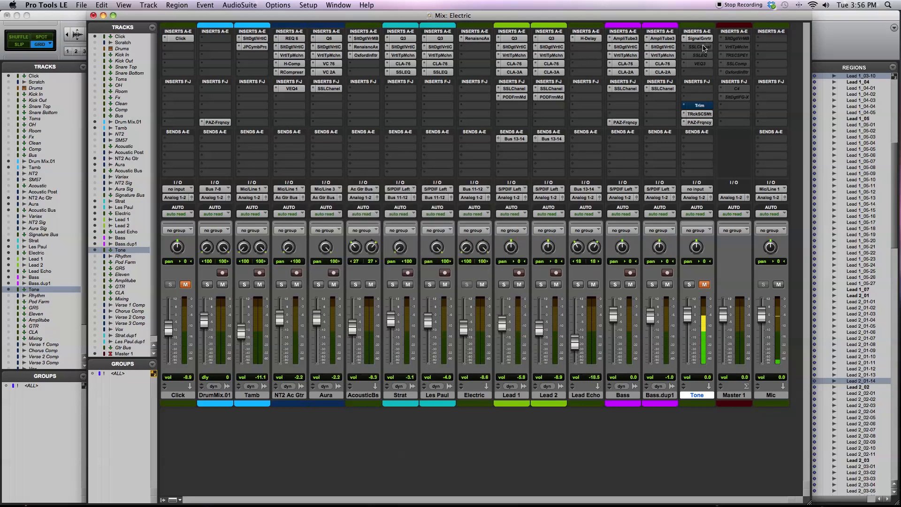
# - Make the SSLChannel insert on the Tone track active
pyautogui.rightClick(703, 42)
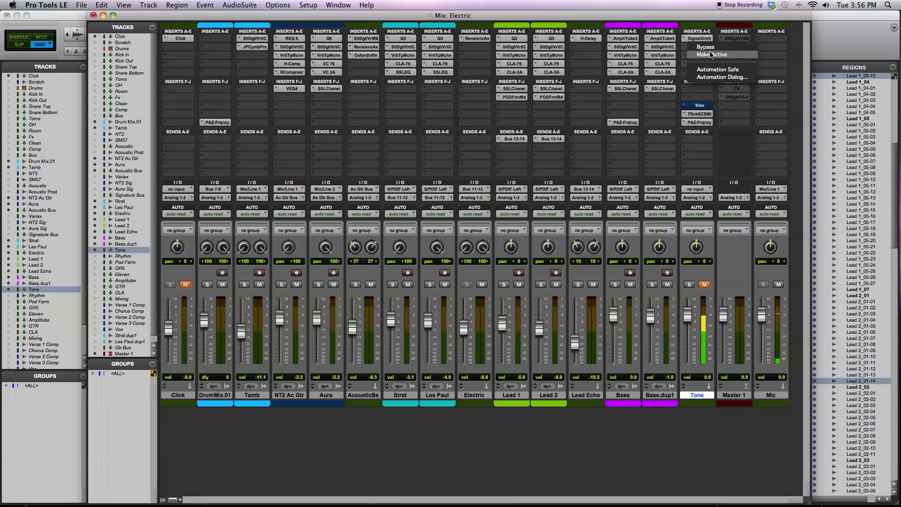
pyautogui.click(710, 55)
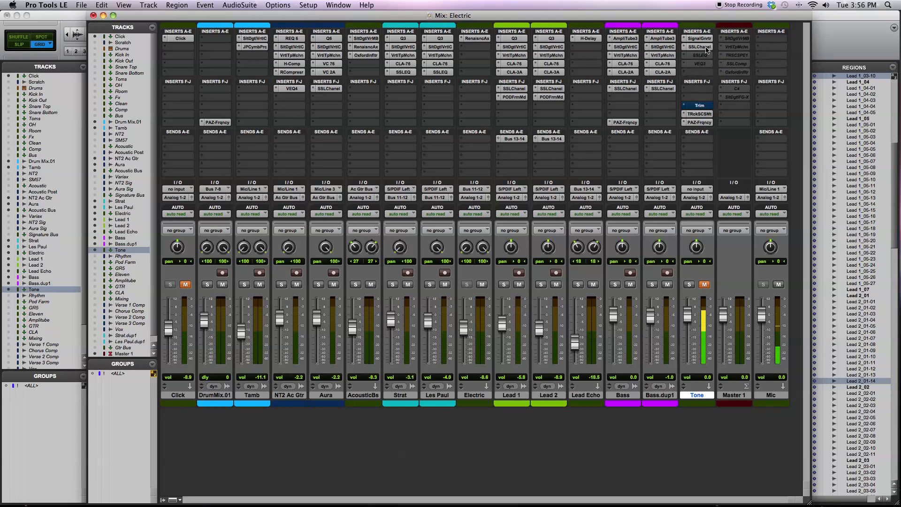
# - Display the Tone track's SSLChannel plug-in in full and raise its output gain to about 10 dB
pyautogui.click(707, 47)
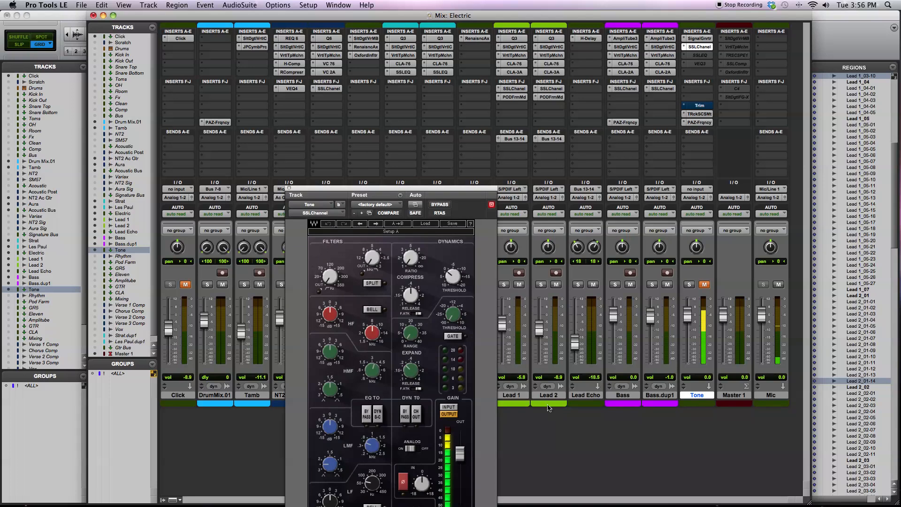
pyautogui.moveTo(429, 190); pyautogui.dragTo(433, 78)
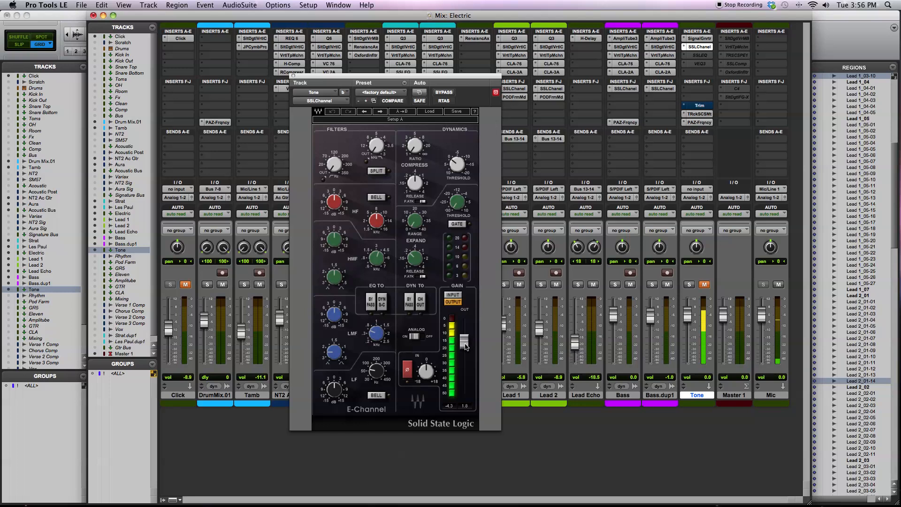
pyautogui.moveTo(466, 341); pyautogui.dragTo(464, 334)
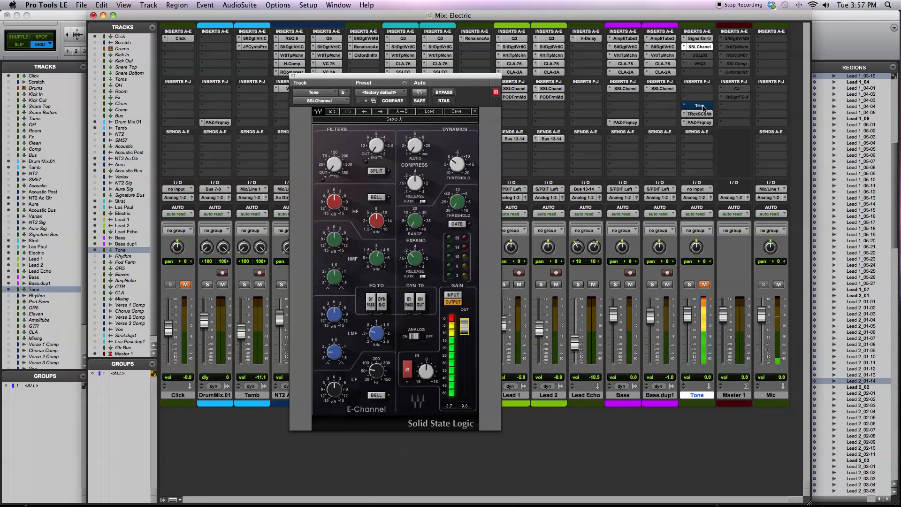
# - Re-enable the Tone track's bypassed Trim insert, set its gain to -10.4 dB, and clear the track's clip indicator
pyautogui.click(703, 107)
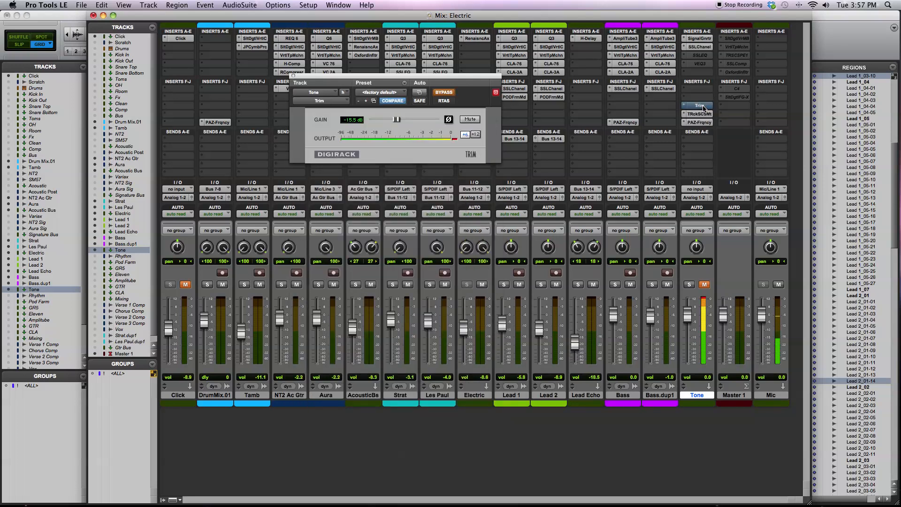
pyautogui.click(443, 93)
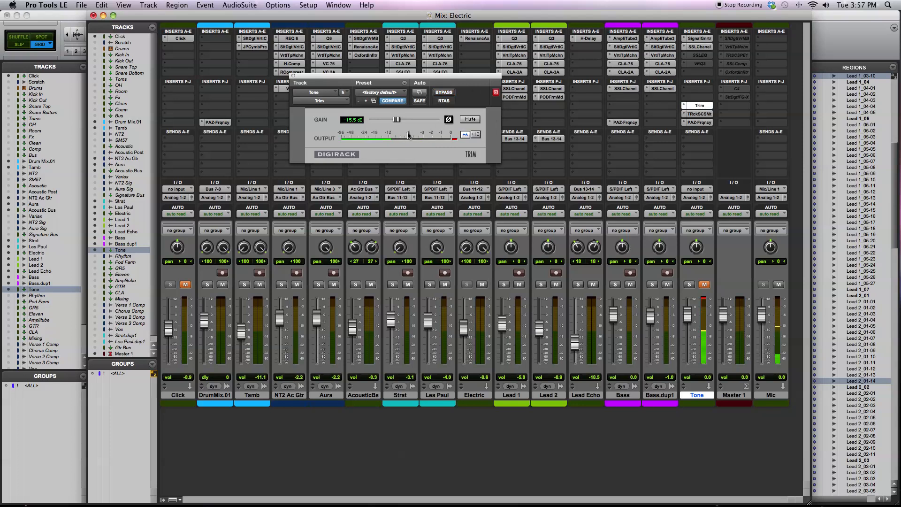
pyautogui.moveTo(397, 120); pyautogui.dragTo(404, 120)
pyautogui.click(703, 299)
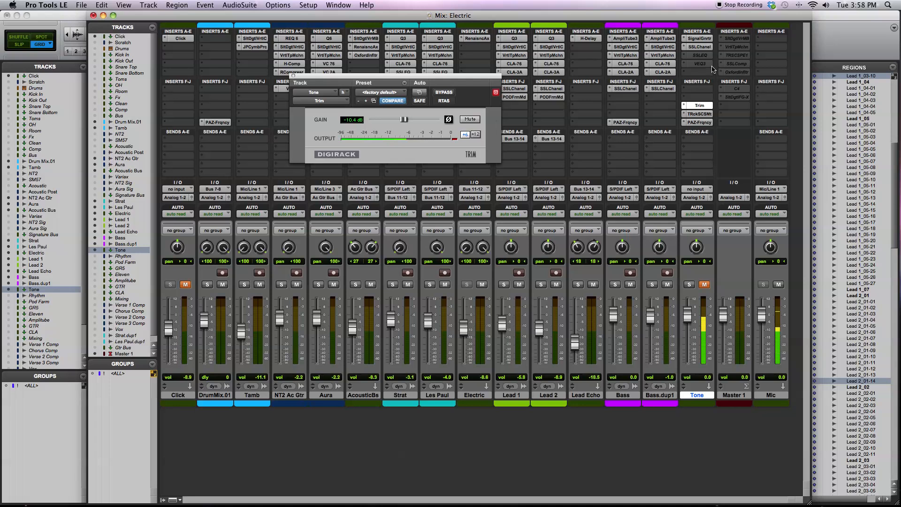
# - Review the Tone track's SSLChannel output level, and raise the Trim gain slightly
pyautogui.click(699, 47)
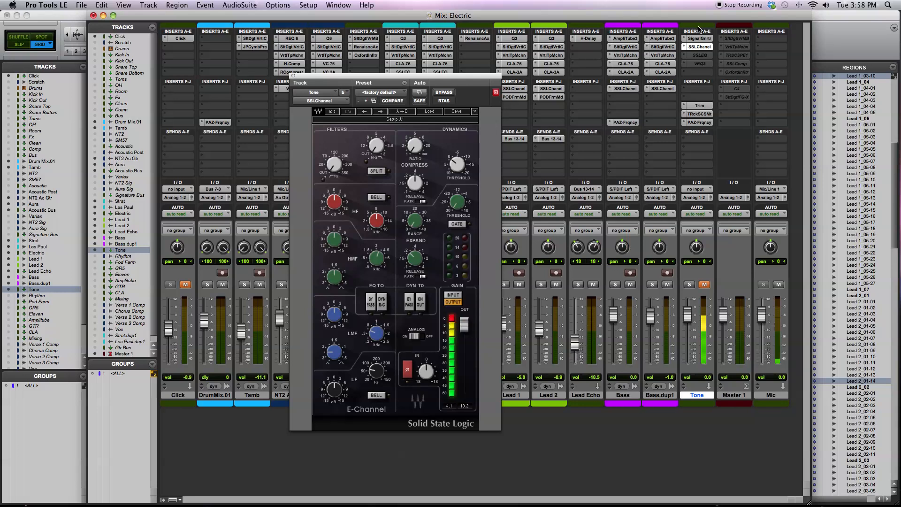
pyautogui.click(700, 105)
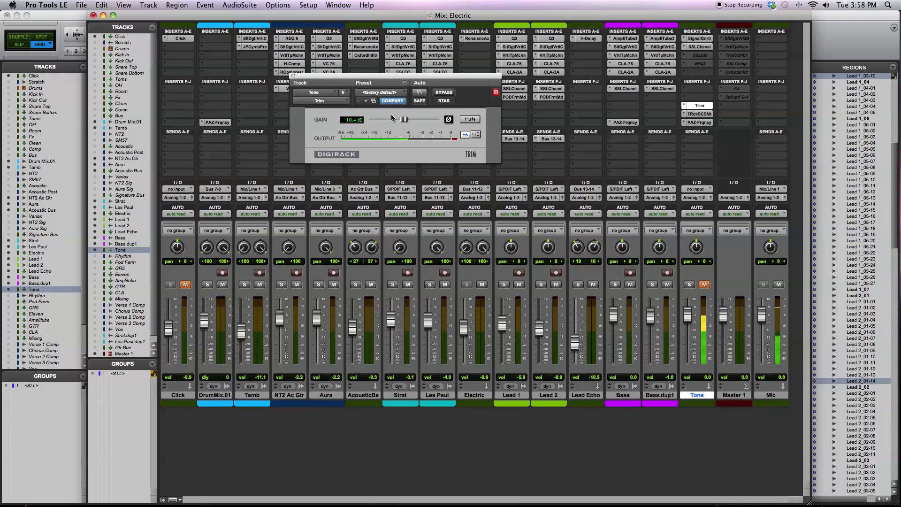
pyautogui.moveTo(405, 120); pyautogui.dragTo(408, 120)
# - Examine the processed tone's spectrum for added harmonics in the Tone track's T-RackS CS Metering and PAZ-Frequency analyzers
pyautogui.click(705, 114)
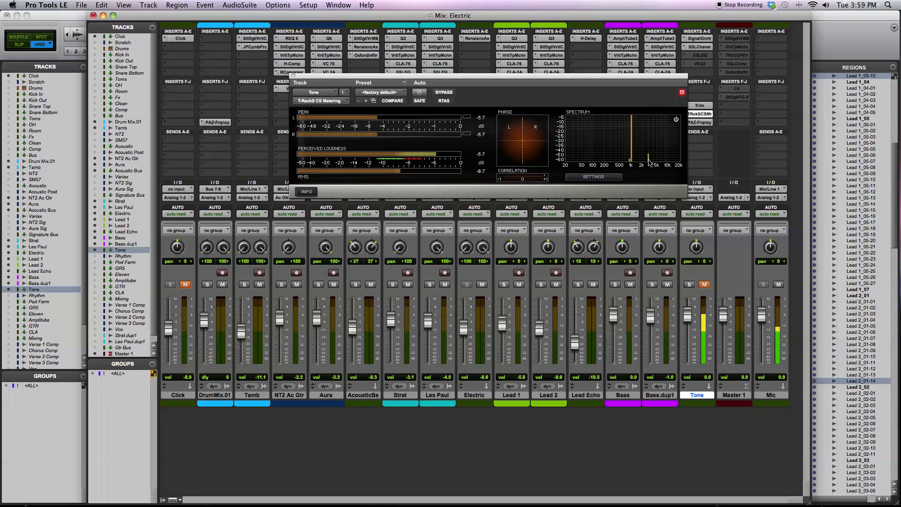
pyautogui.click(698, 122)
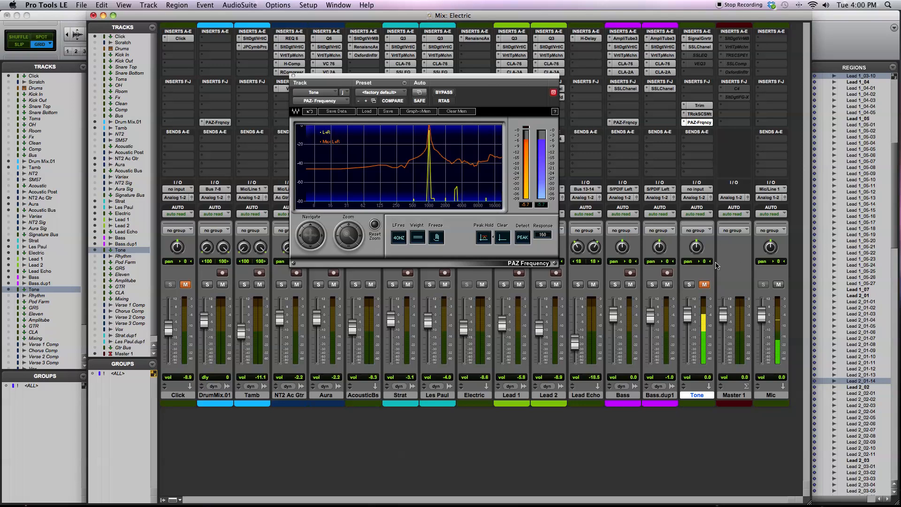
# - Review the Tone track's SSLChannel output, Trim gain and T-RackS CS Metering spectrum
pyautogui.click(700, 46)
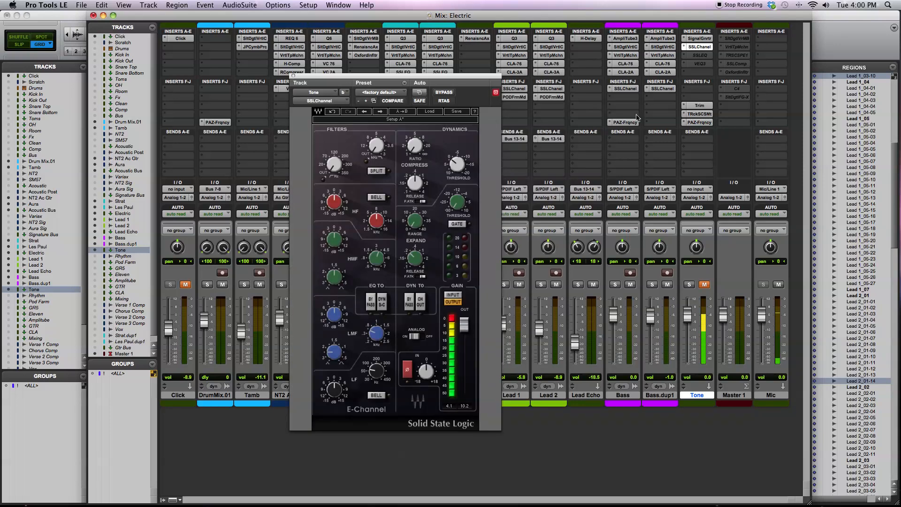
pyautogui.click(700, 106)
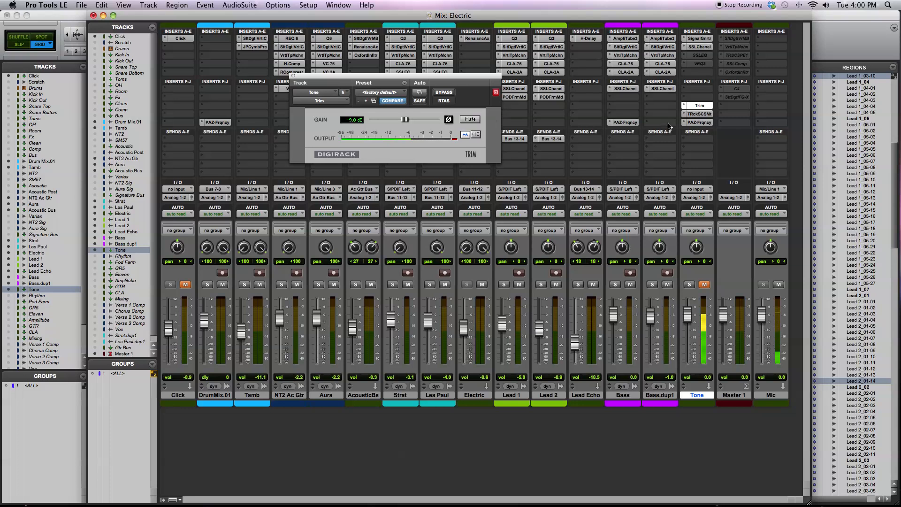
pyautogui.click(700, 114)
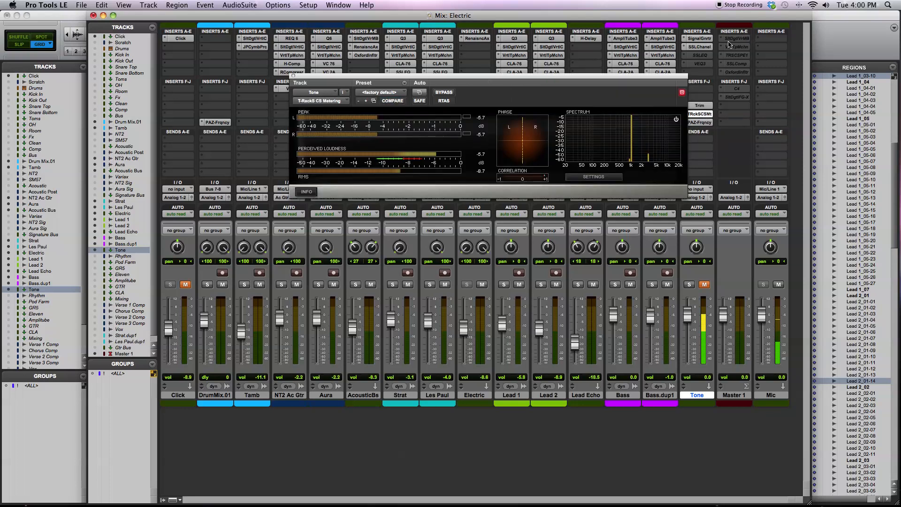
# - Lower the Tone track's SSLChannel output to about 0.3 dB, compensate with a Trim gain of -2.4 dB, and check the spectrum in T-RackS CS Metering
pyautogui.click(699, 47)
pyautogui.moveTo(464, 325); pyautogui.dragTo(464, 345)
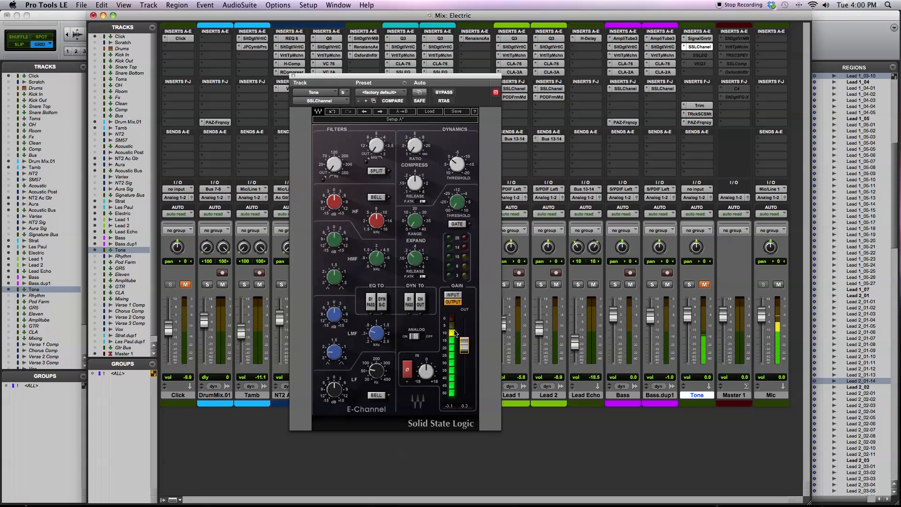
pyautogui.click(700, 106)
pyautogui.moveTo(405, 120); pyautogui.dragTo(413, 121)
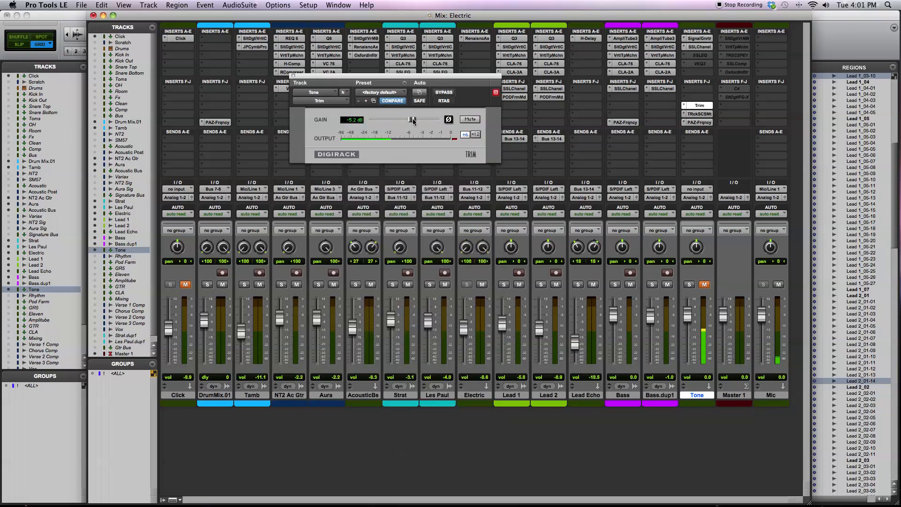
pyautogui.click(709, 115)
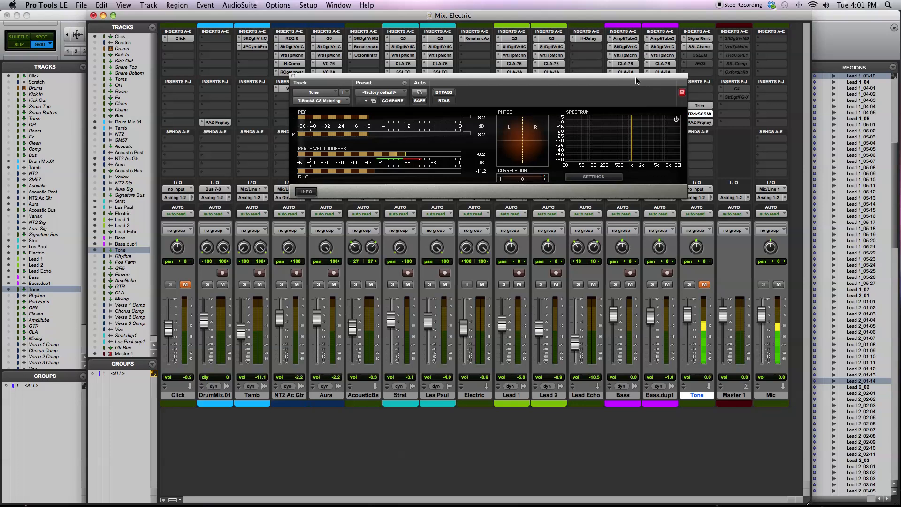
# - Raise the Tone track's SSLChannel output to about 7.3 dB and set the Trim gain to -9.2 dB
pyautogui.moveTo(637, 77); pyautogui.dragTo(570, 50)
pyautogui.click(699, 47)
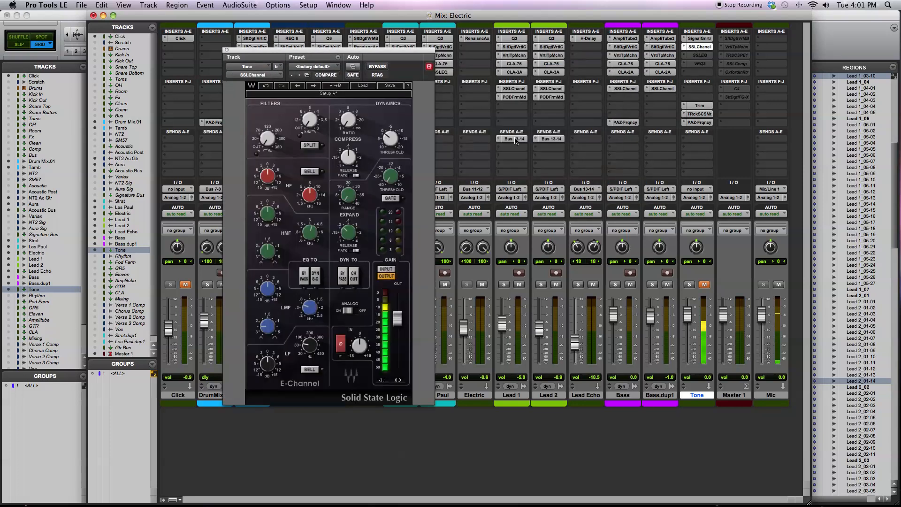
pyautogui.moveTo(398, 315); pyautogui.dragTo(398, 301)
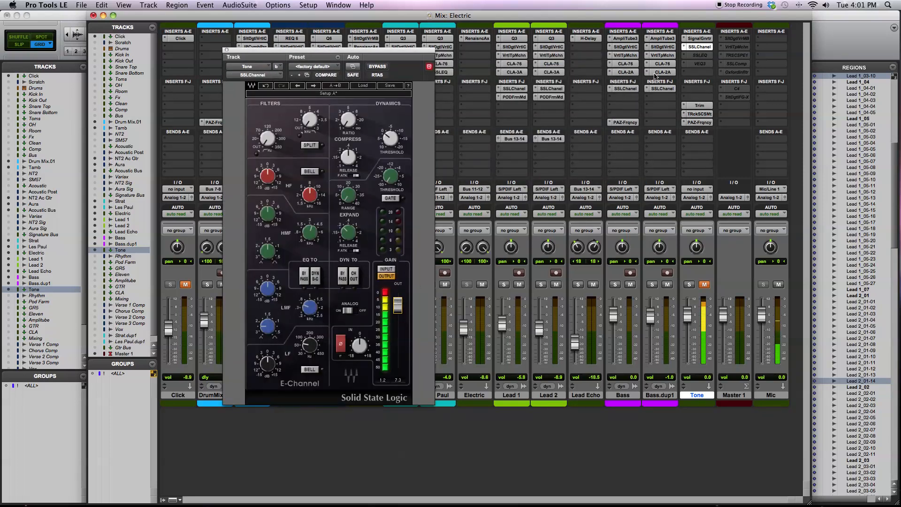
pyautogui.click(699, 105)
pyautogui.moveTo(360, 100); pyautogui.dragTo(349, 99)
# - Examine the tone's harmonics in T-RackS CS Metering and PAZ-Frequency, and close the plug-in window
pyautogui.click(699, 114)
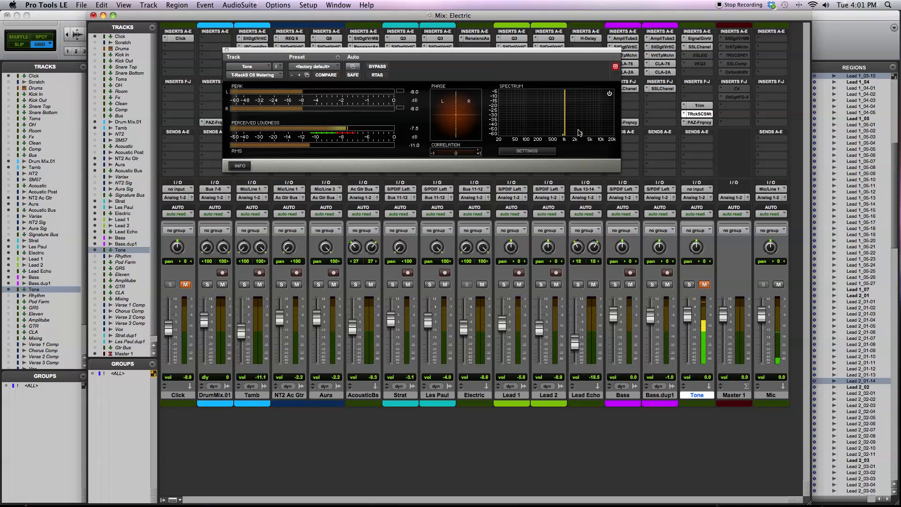
pyautogui.click(696, 122)
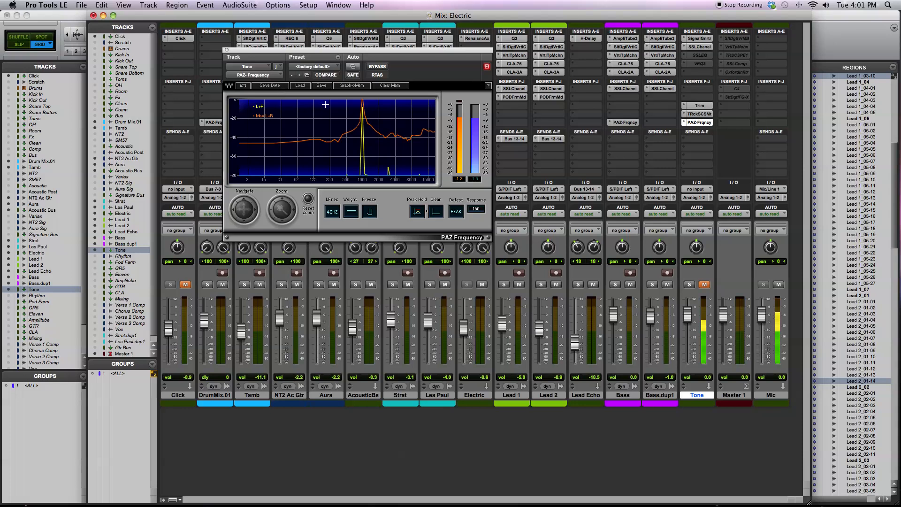
pyautogui.click(227, 51)
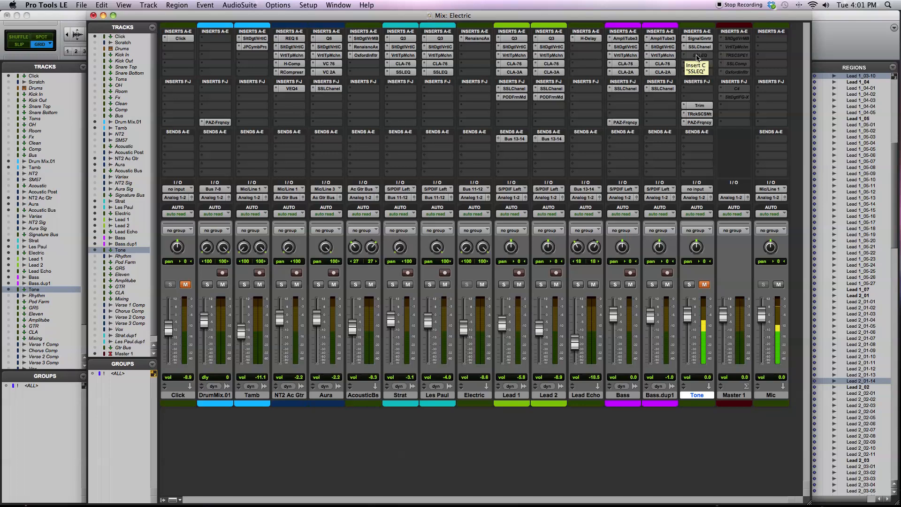
# - Make the Tone track's SSLChannel insert inactive and activate its SSLEQ insert
pyautogui.rightClick(697, 47)
pyautogui.click(698, 54)
pyautogui.rightClick(698, 55)
pyautogui.click(703, 64)
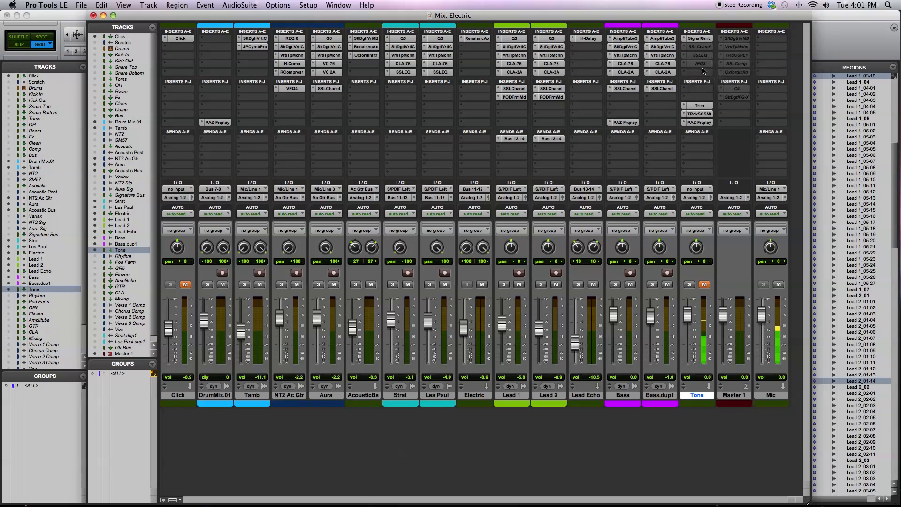
# - Compare the SSLEQ output level and Trim gain with the tone's spectrum in T-RackS CS Metering
pyautogui.click(700, 55)
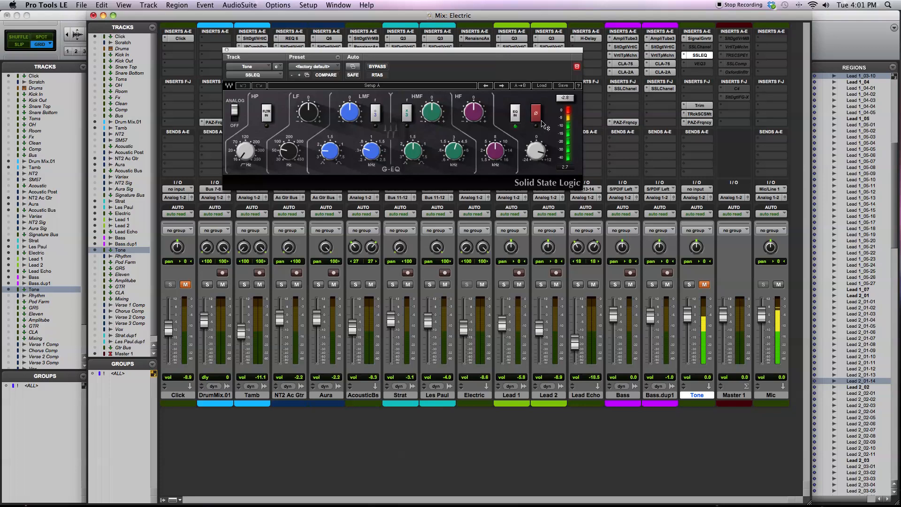
pyautogui.click(699, 105)
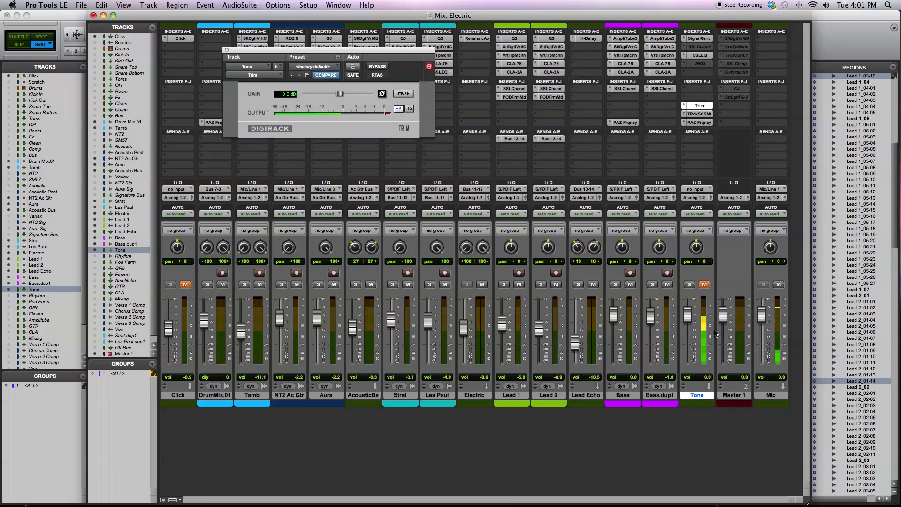
pyautogui.click(699, 113)
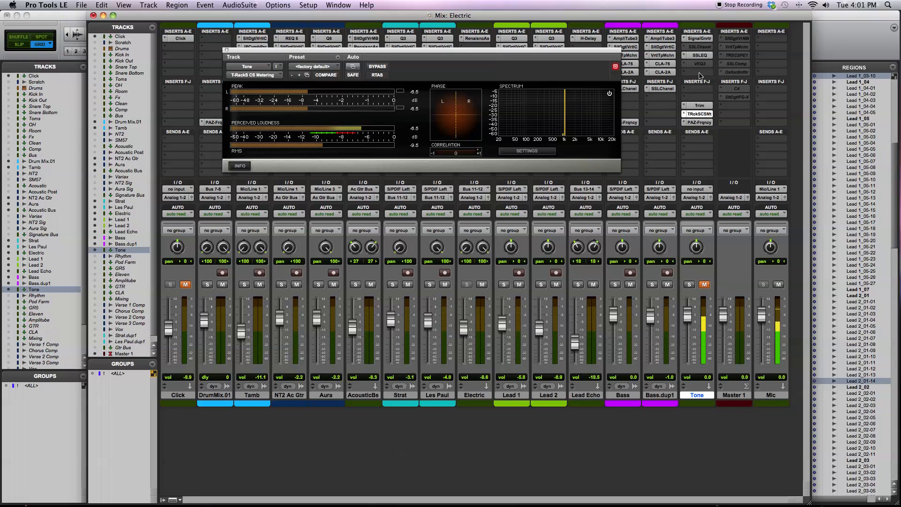
pyautogui.click(699, 56)
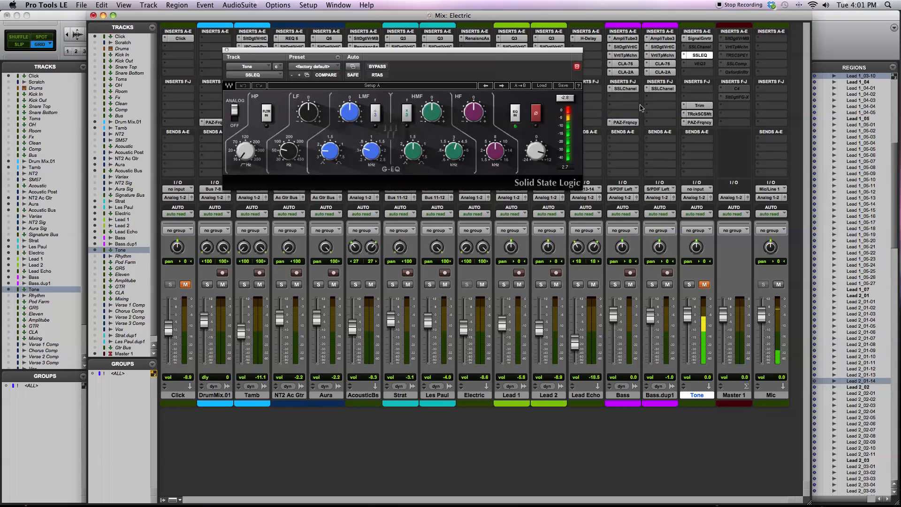
pyautogui.moveTo(460, 163)
pyautogui.click(701, 106)
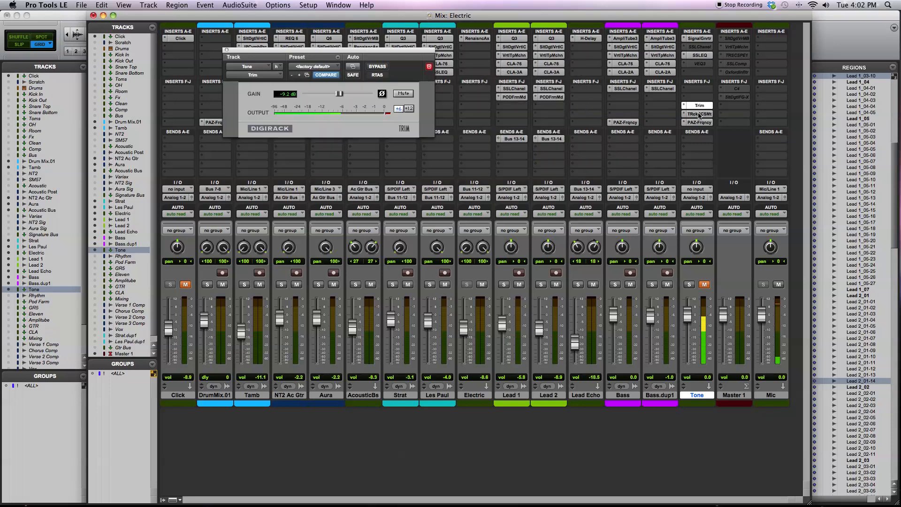
pyautogui.click(699, 114)
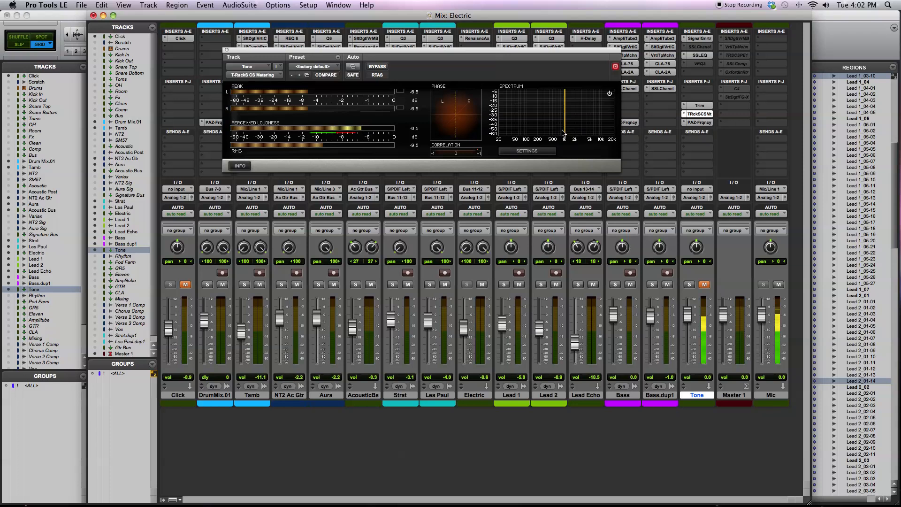
# - Recheck the SSLEQ and Trim levels, and examine the tone for harmonics in T-RackS CS Metering and PAZ-Frequency
pyautogui.click(707, 55)
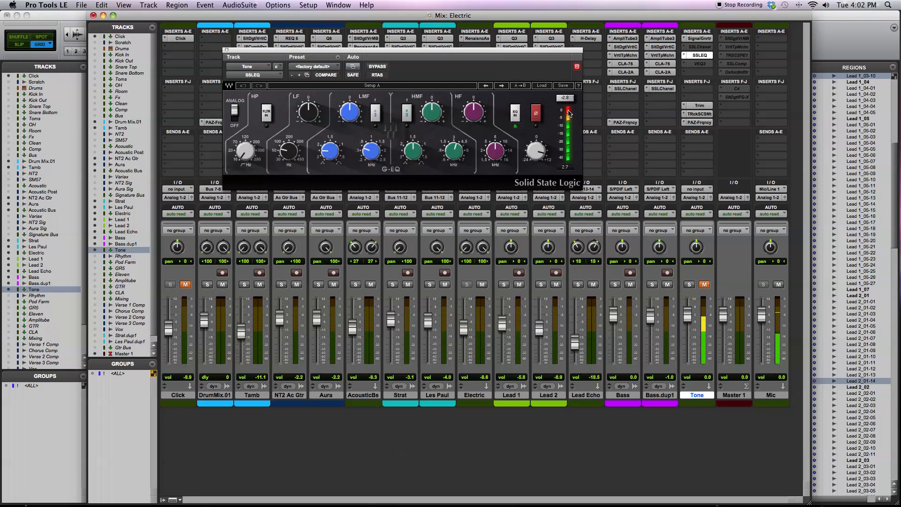
pyautogui.click(700, 105)
pyautogui.moveTo(363, 95); pyautogui.dragTo(341, 95)
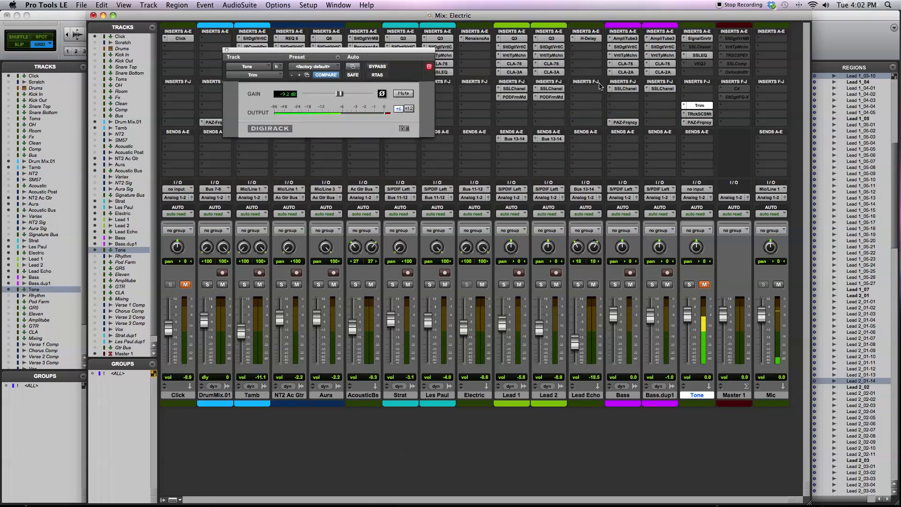
pyautogui.click(705, 56)
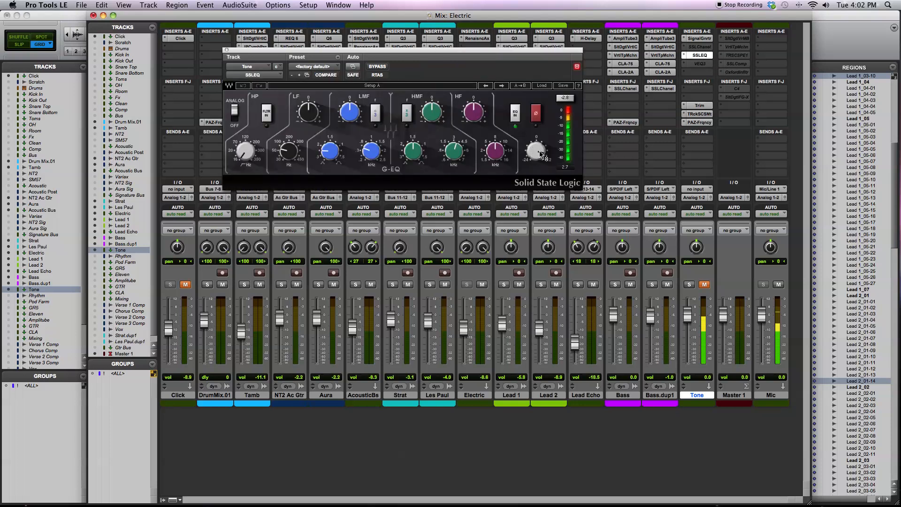
pyautogui.click(694, 114)
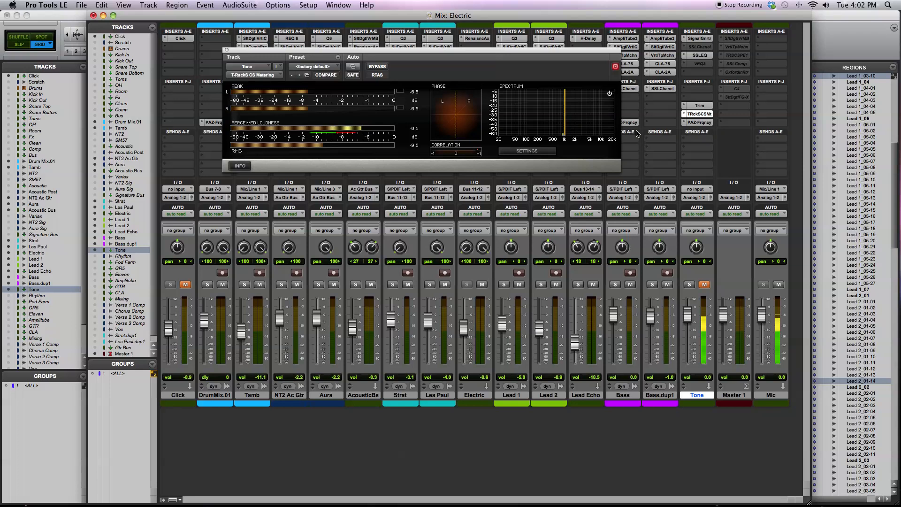
pyautogui.click(701, 122)
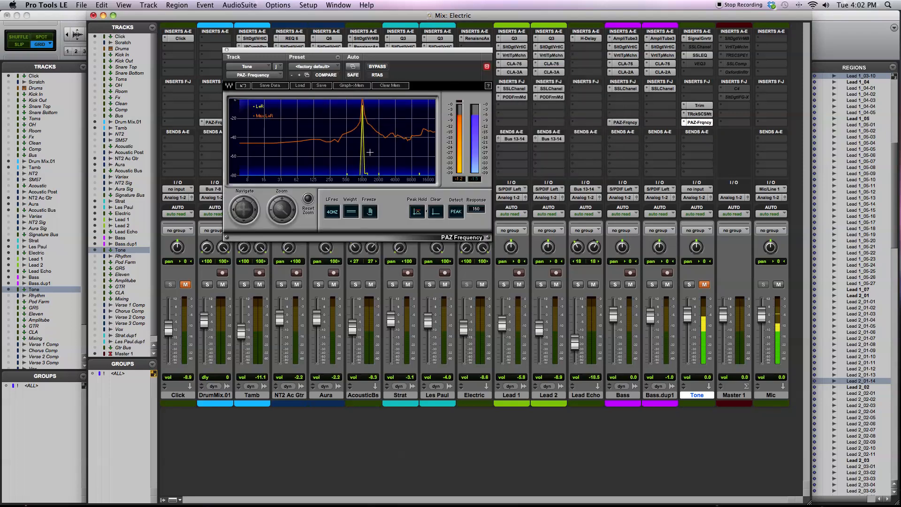
# - Make the Tone track's SSLEQ insert inactive and activate its VEQ3 insert
pyautogui.rightClick(697, 56)
pyautogui.click(697, 56)
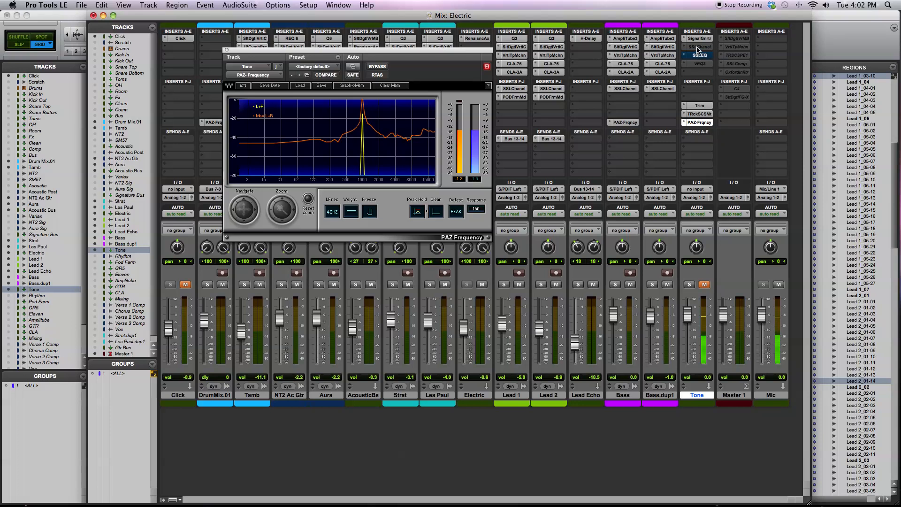
pyautogui.rightClick(698, 49)
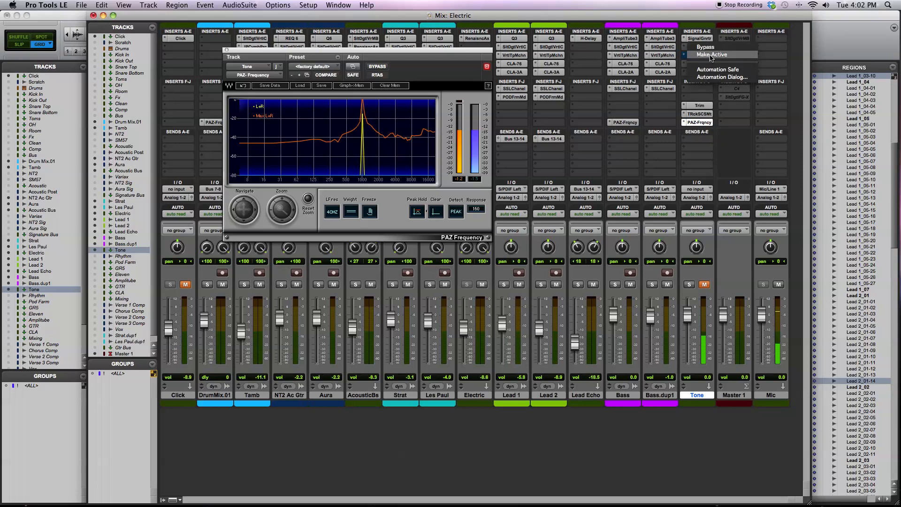
pyautogui.click(712, 55)
pyautogui.rightClick(700, 57)
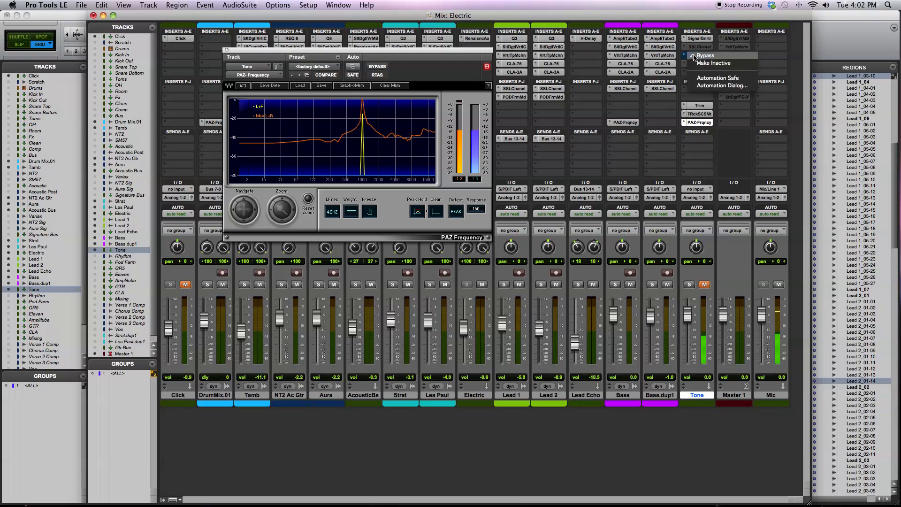
pyautogui.click(705, 63)
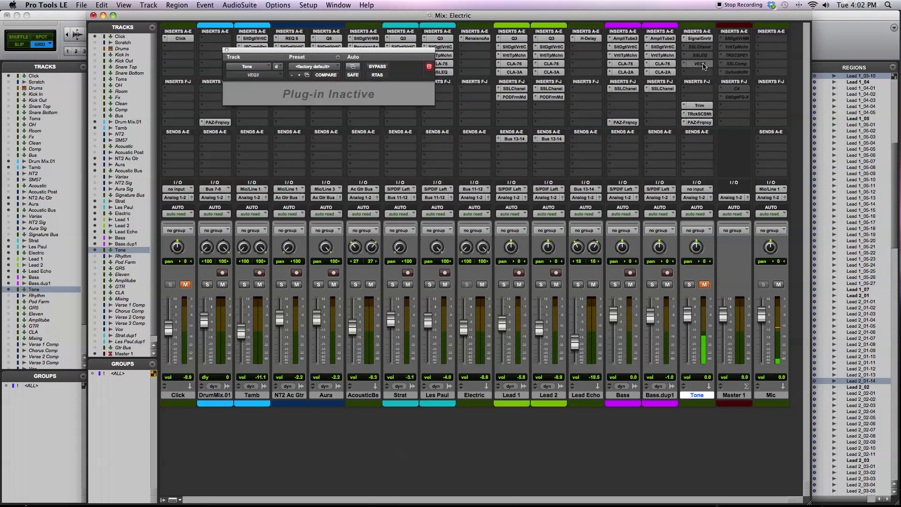
pyautogui.rightClick(704, 64)
pyautogui.click(712, 72)
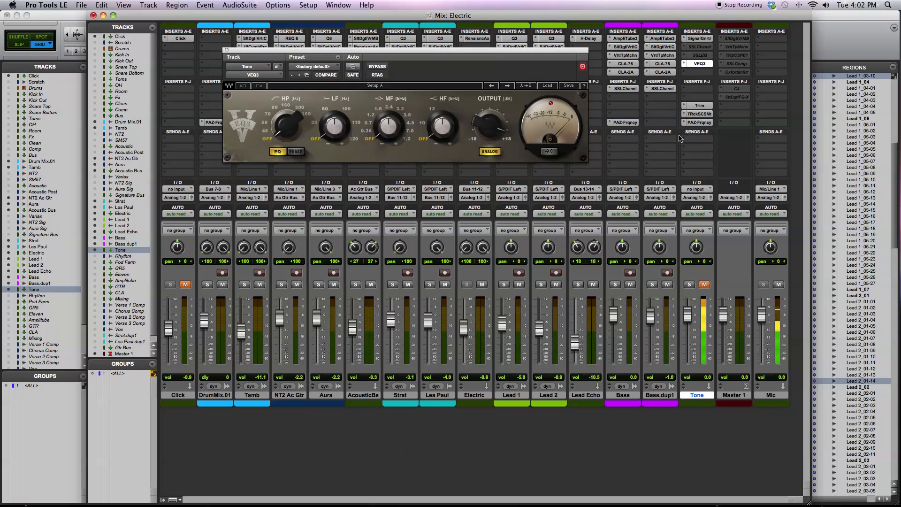
# - Check the VEQ3 output level and lower the Tone track's Trim gain to -13.9 dB
pyautogui.click(700, 105)
pyautogui.moveTo(346, 95); pyautogui.dragTo(336, 96)
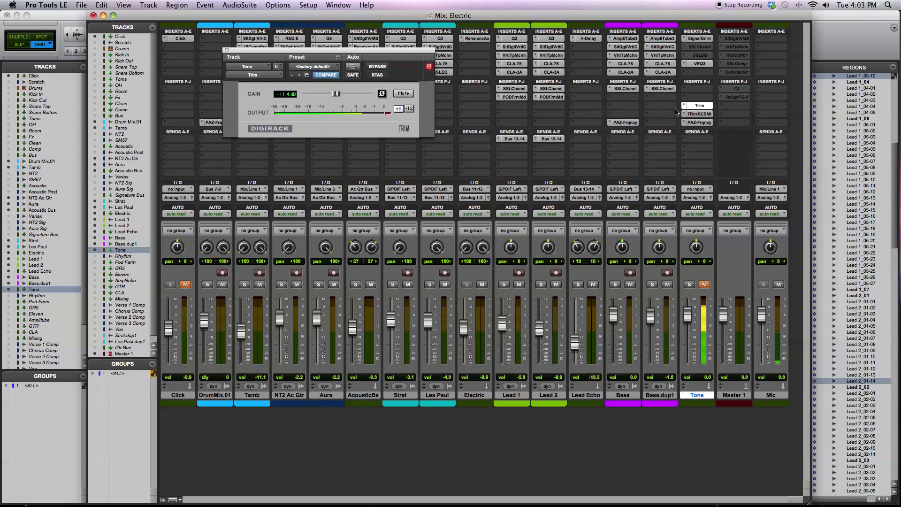
pyautogui.click(699, 64)
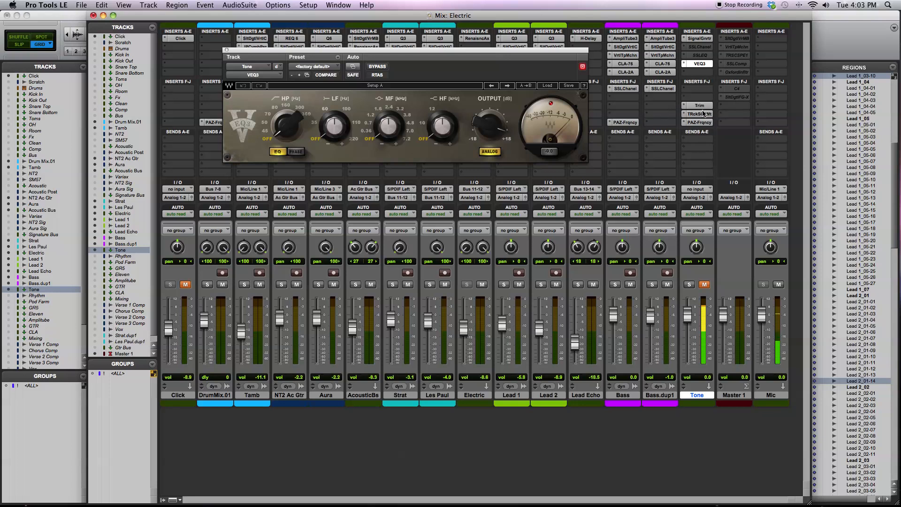
pyautogui.moveTo(489, 126)
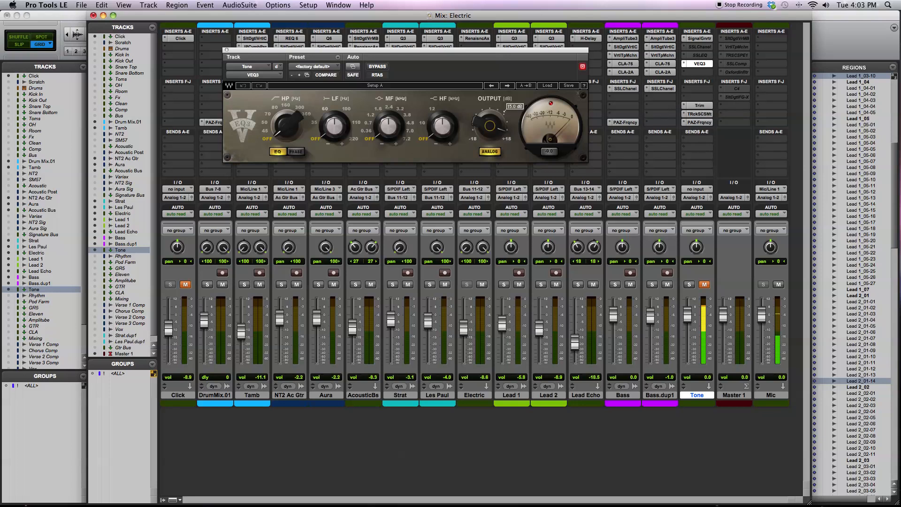
pyautogui.click(700, 105)
pyautogui.moveTo(336, 93); pyautogui.dragTo(332, 94)
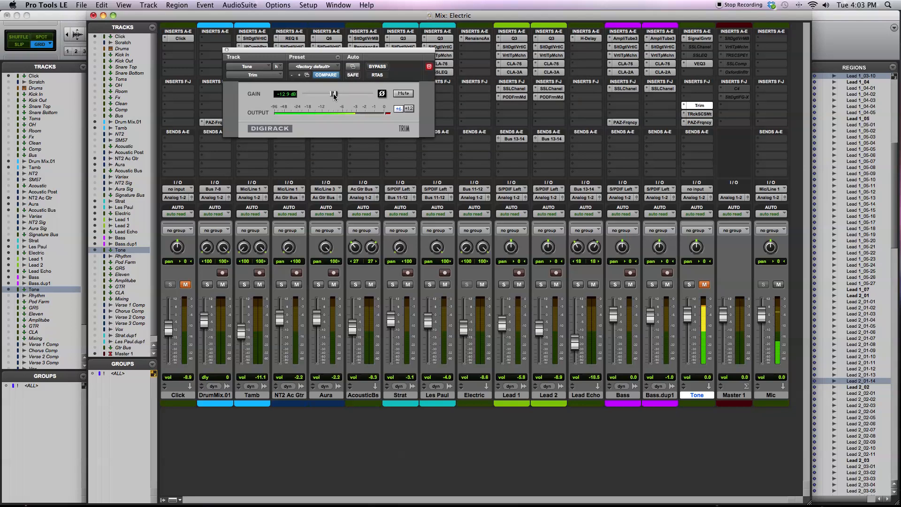
# - Examine the harmonics VEQ3 adds to the tone in T-RackS CS Metering and PAZ-Frequency, and close the plug-in window
pyautogui.click(708, 114)
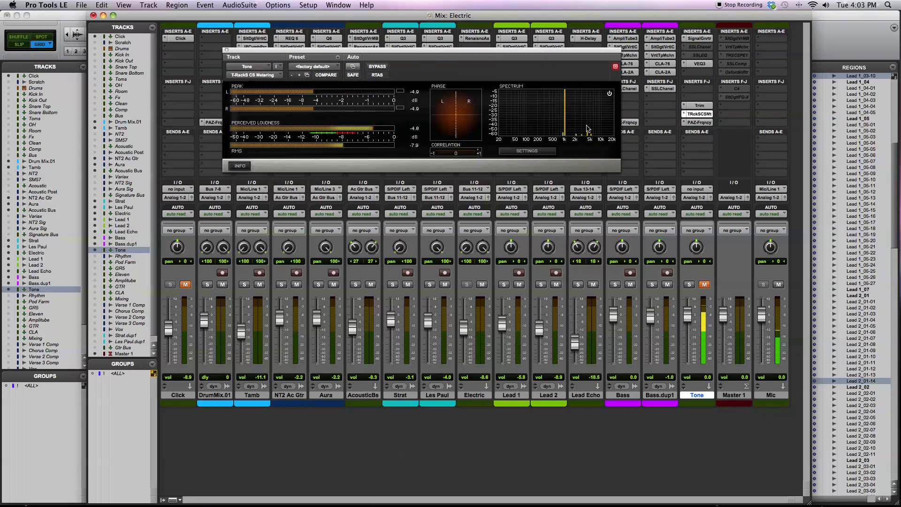
pyautogui.click(700, 122)
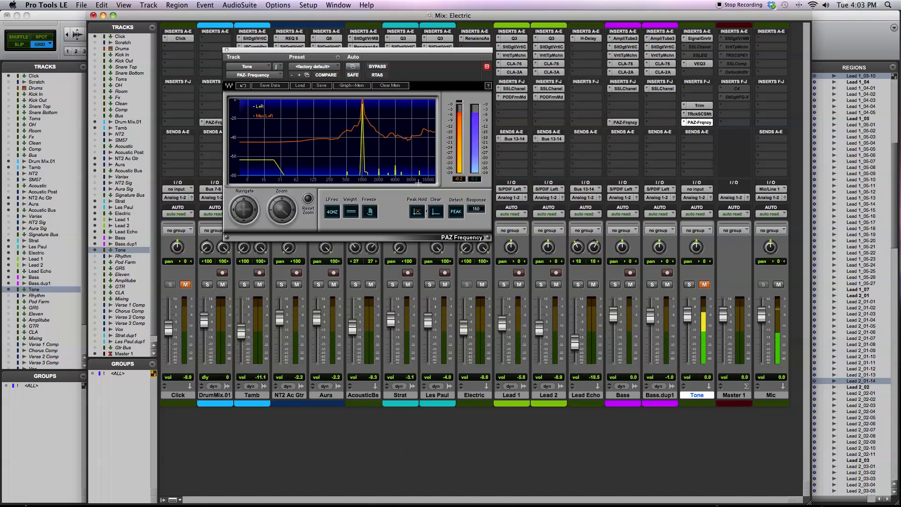
pyautogui.click(705, 114)
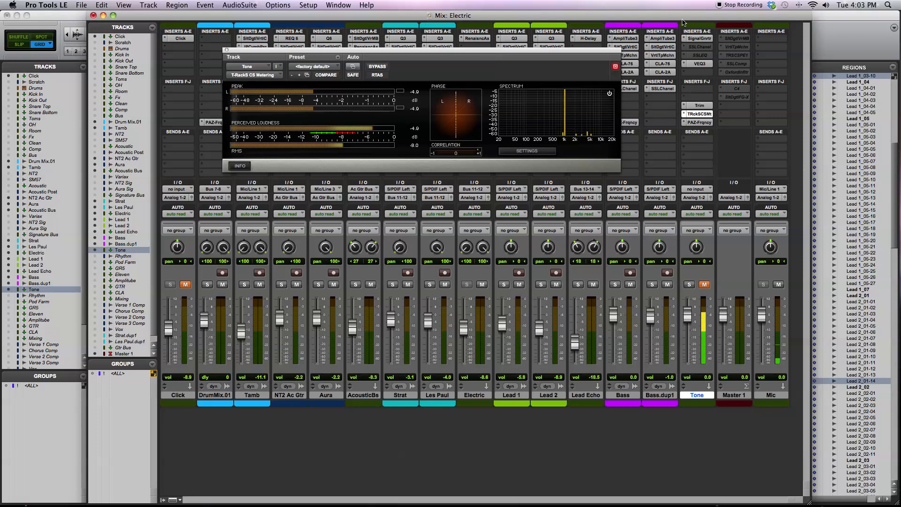
pyautogui.click(225, 50)
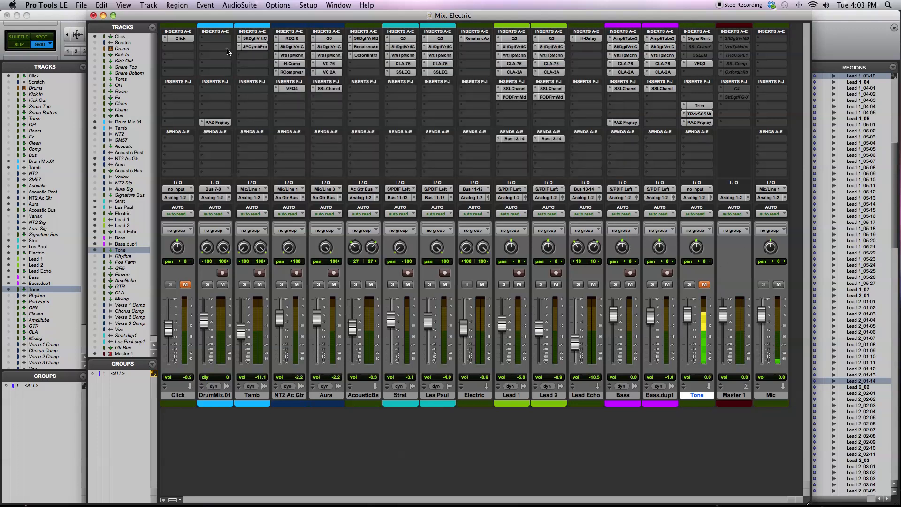
# - Play the full mix, return to the mixer, and briefly mute and unmute the Mic track
pyautogui.press('super+equal')
pyautogui.click(499, 35)
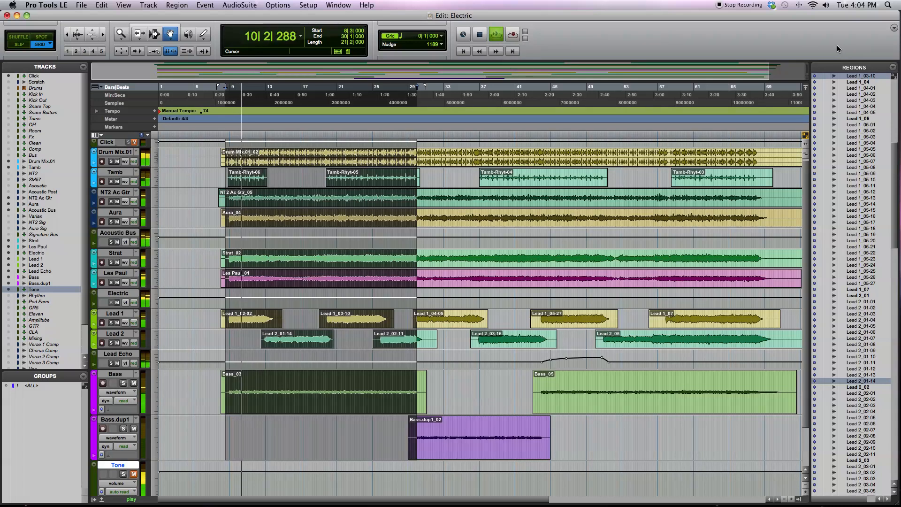
pyautogui.click(337, 5)
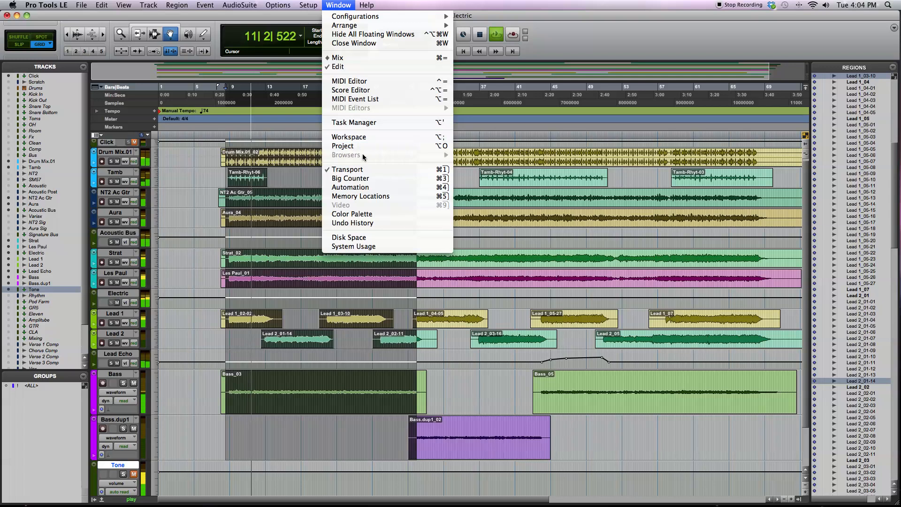
pyautogui.click(360, 57)
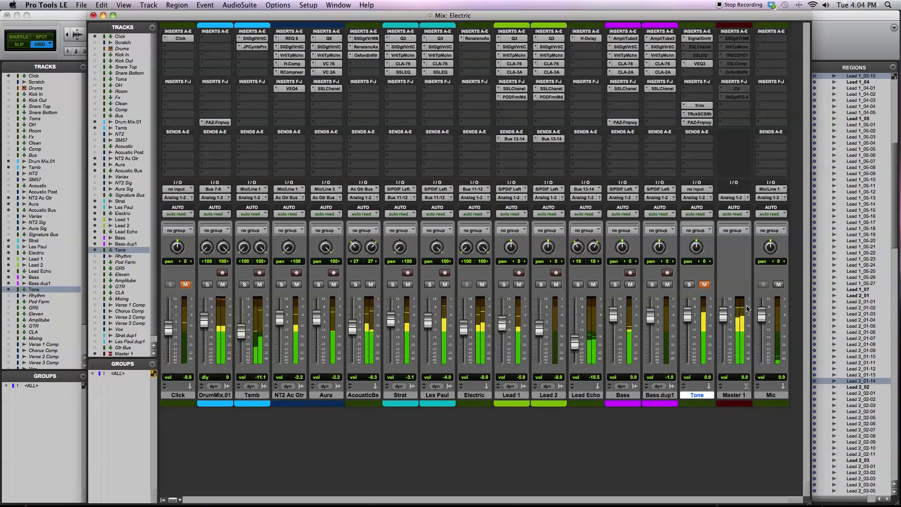
pyautogui.click(779, 285)
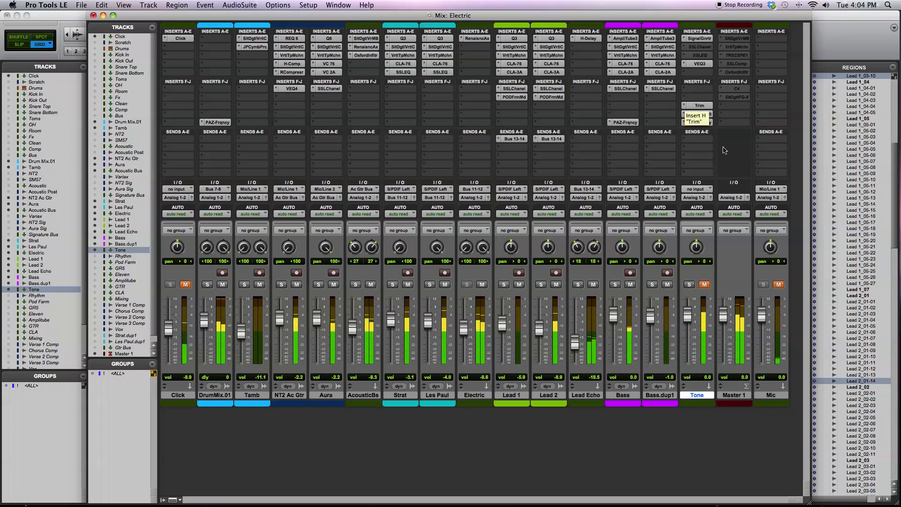
pyautogui.click(780, 285)
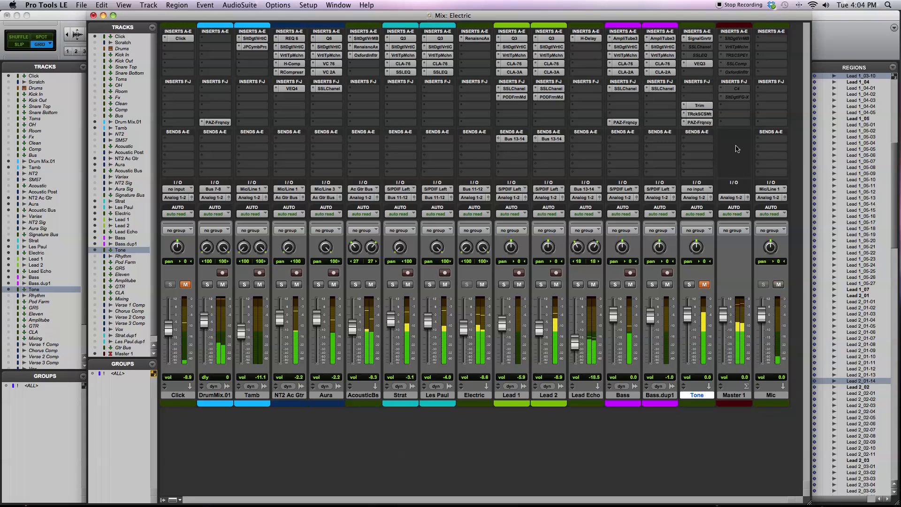
# - Stop playback, move the Trim insert from the Tone track to the Bass track, and close its plug-in window
pyautogui.click(700, 106)
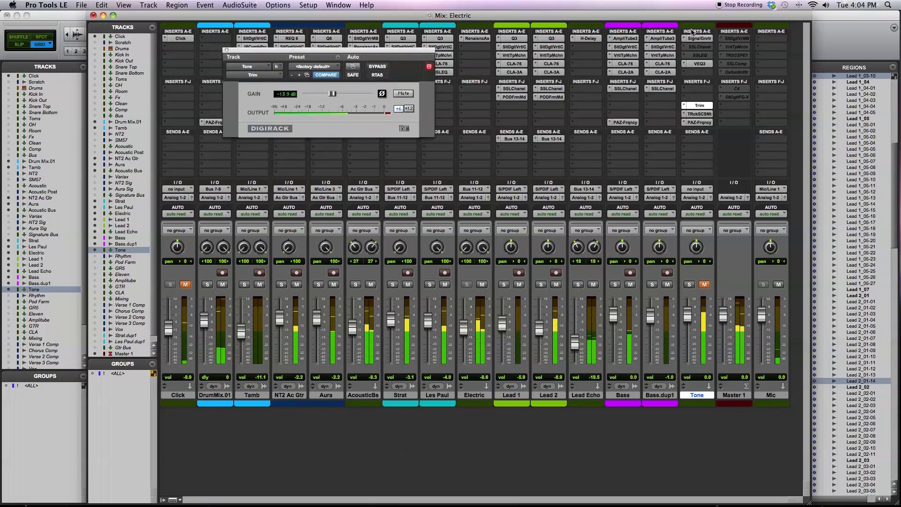
pyautogui.press('super+equal')
pyautogui.click(481, 34)
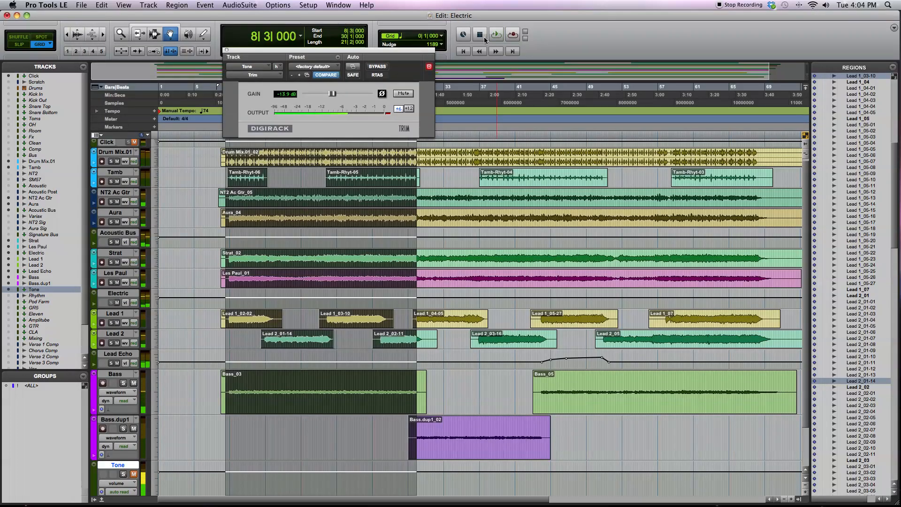
pyautogui.click(304, 5)
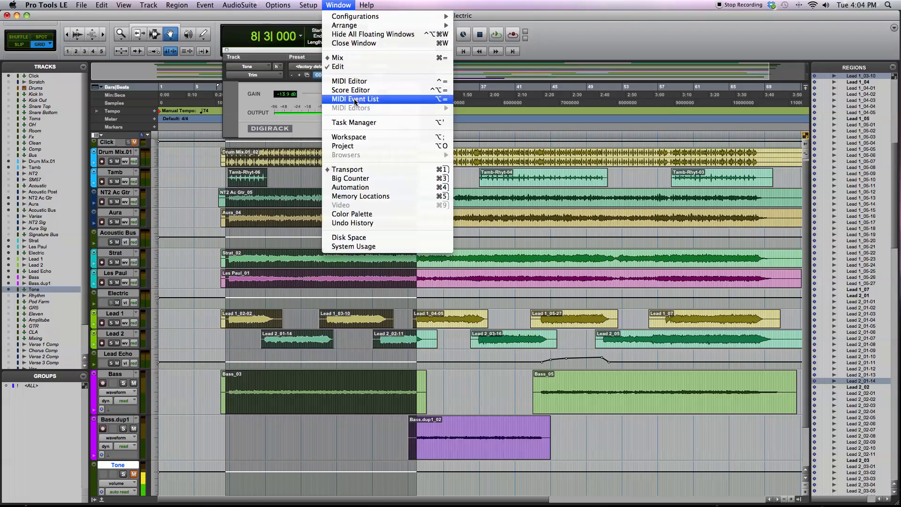
pyautogui.click(348, 58)
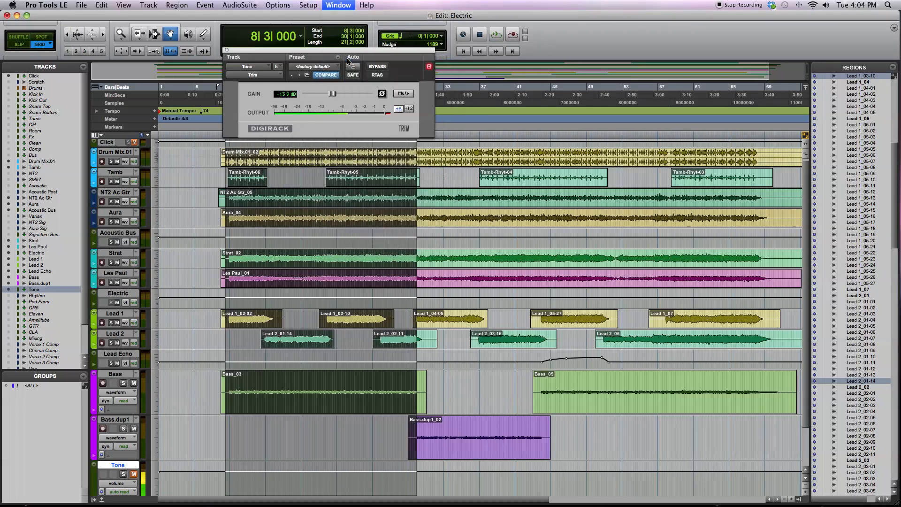
pyautogui.moveTo(700, 106); pyautogui.dragTo(627, 106)
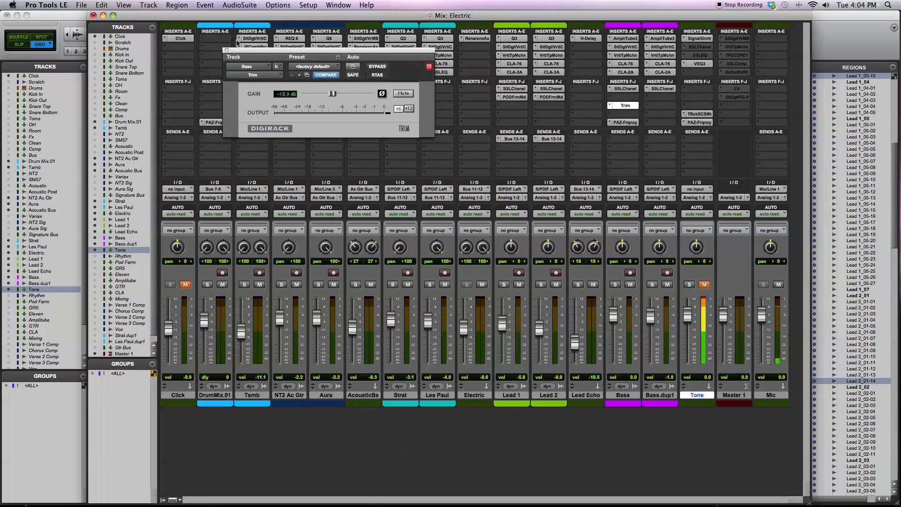
pyautogui.click(226, 49)
# - Raise the Bass track's SSLChannel output to 9.1 dB and play the mix with Bass soloed
pyautogui.click(628, 88)
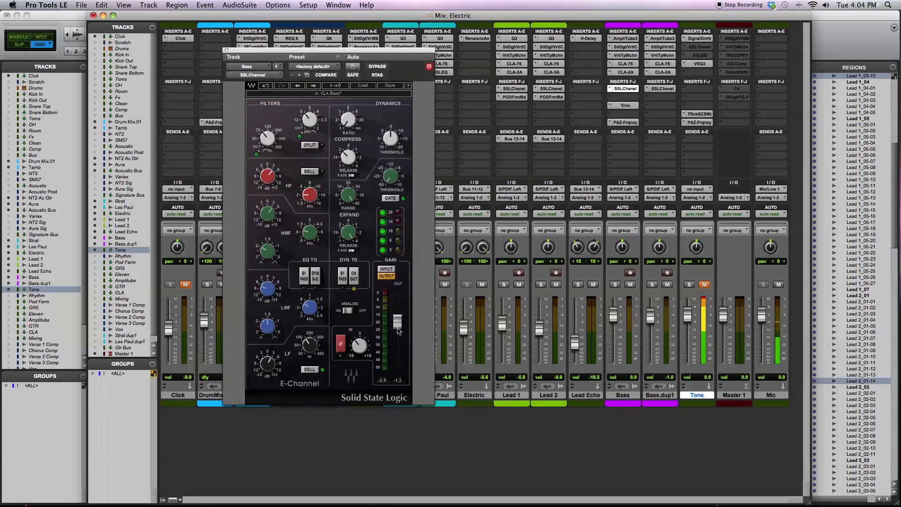
pyautogui.moveTo(397, 322); pyautogui.dragTo(397, 301)
pyautogui.click(615, 285)
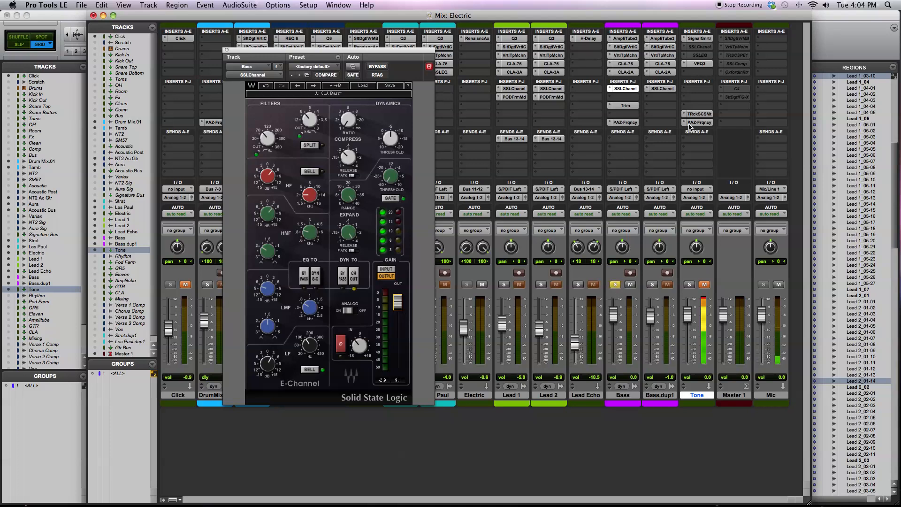
pyautogui.press('super+equal')
pyautogui.click(493, 35)
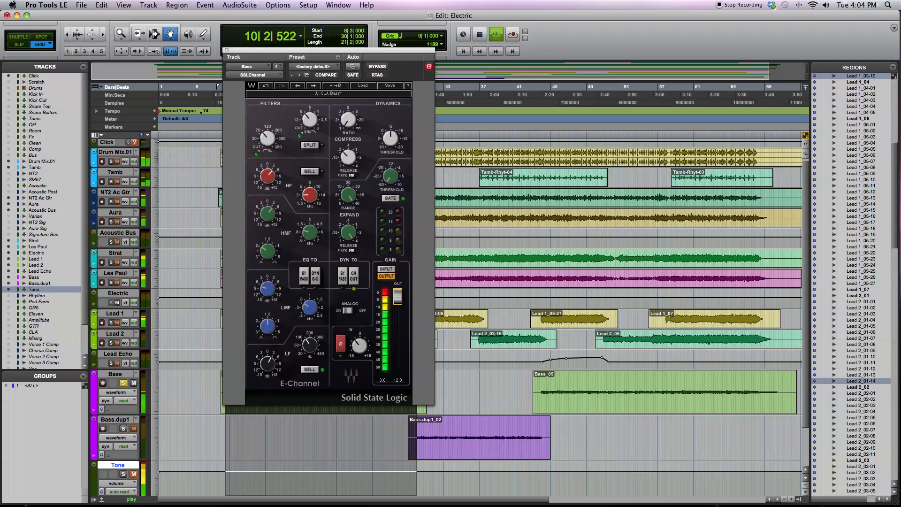
# - Set the Bass SSLChannel's input gain to 7.6 dB and bring the Mix window back
pyautogui.moveTo(362, 348); pyautogui.dragTo(361, 339)
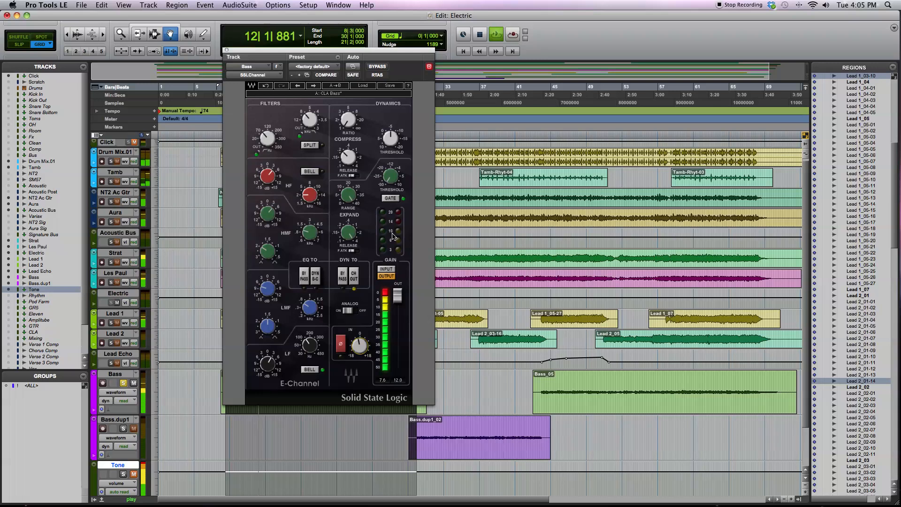
pyautogui.click(339, 5)
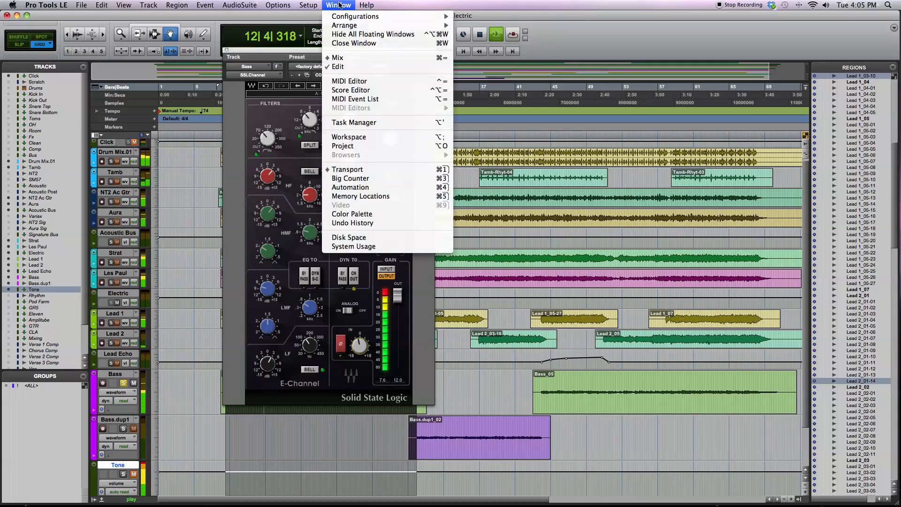
pyautogui.click(345, 66)
pyautogui.click(333, 3)
pyautogui.click(338, 57)
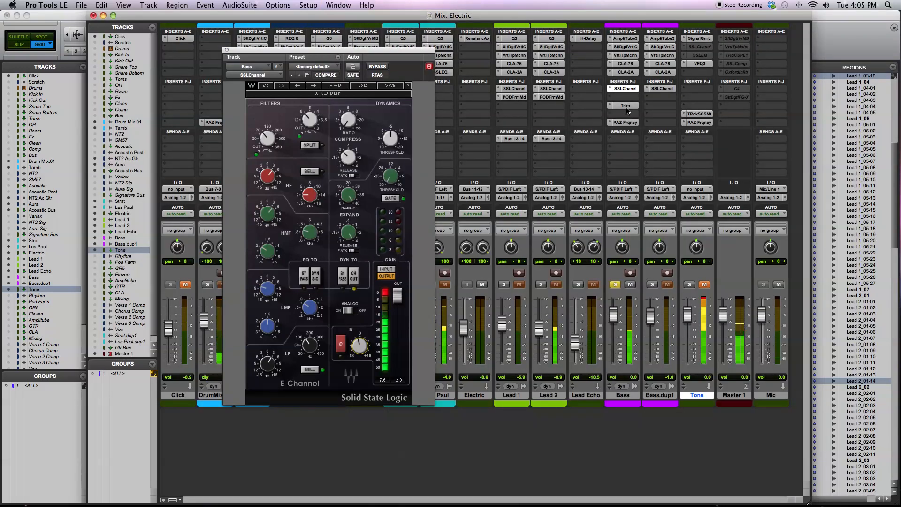
# - Move the Bass track's Trim insert to the slot directly above PAZ-Frequency and hide the Tone track
pyautogui.moveTo(625, 105); pyautogui.dragTo(627, 114)
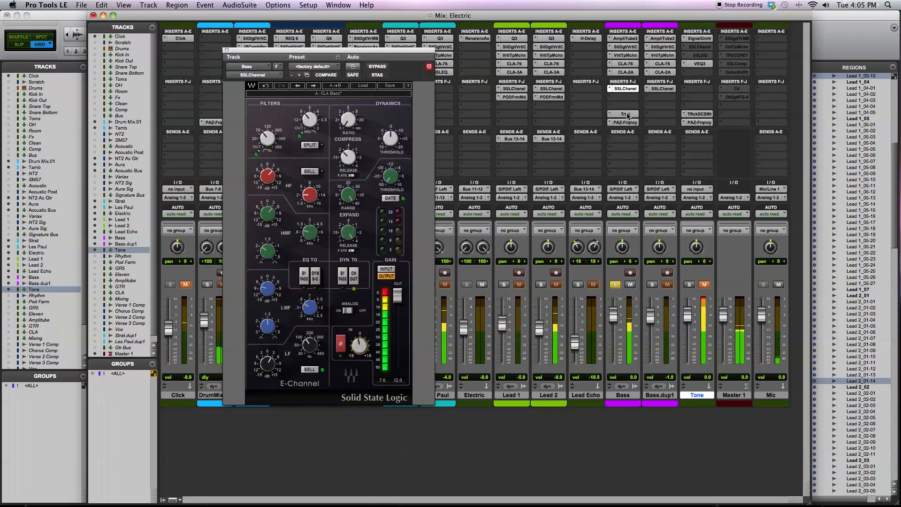
pyautogui.rightClick(705, 397)
pyautogui.click(725, 401)
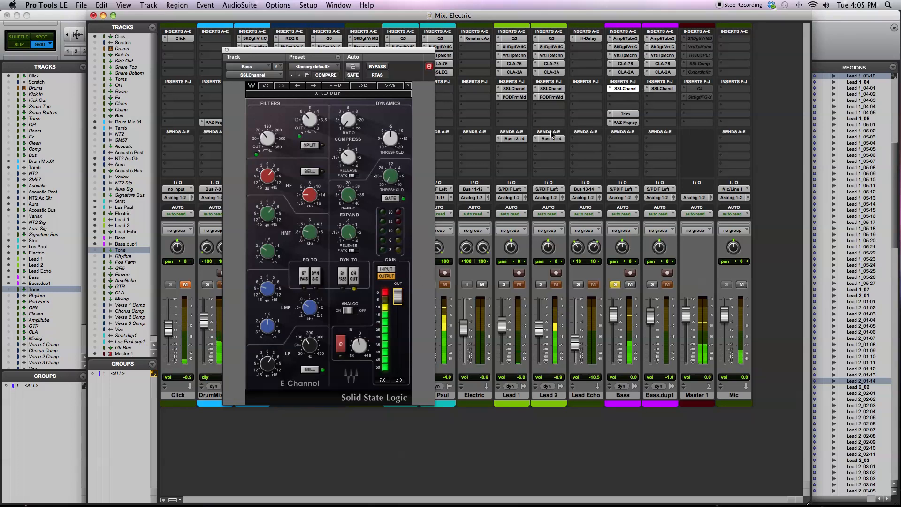
# - Lower the Bass SSLChannel output to 5.4 dB and bypass the Trim insert
pyautogui.moveTo(405, 306); pyautogui.dragTo(404, 318)
pyautogui.rightClick(629, 114)
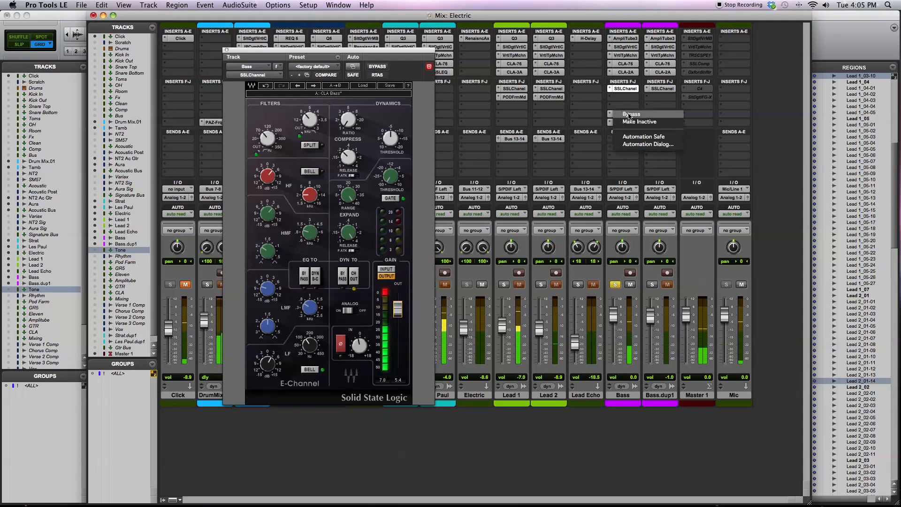
pyautogui.click(628, 114)
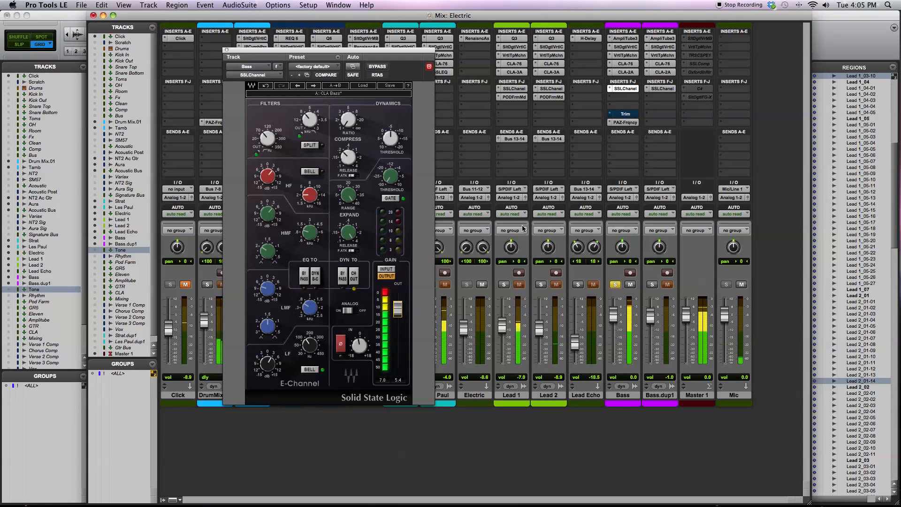
# - Compare Bass SSLChannel output levels of -1.1 dB and 12.0 dB, and take the Trim insert out of bypass
pyautogui.moveTo(397, 314); pyautogui.dragTo(399, 328)
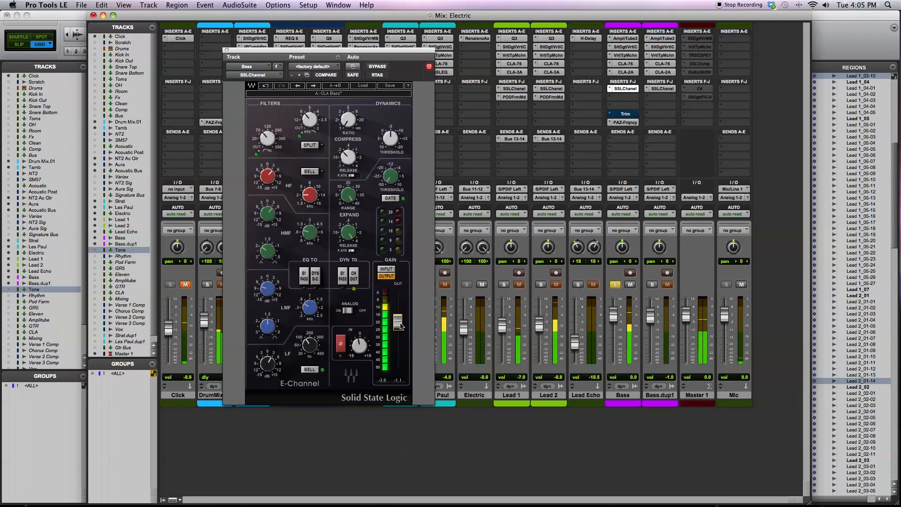
pyautogui.moveTo(400, 325); pyautogui.dragTo(399, 297)
pyautogui.rightClick(630, 114)
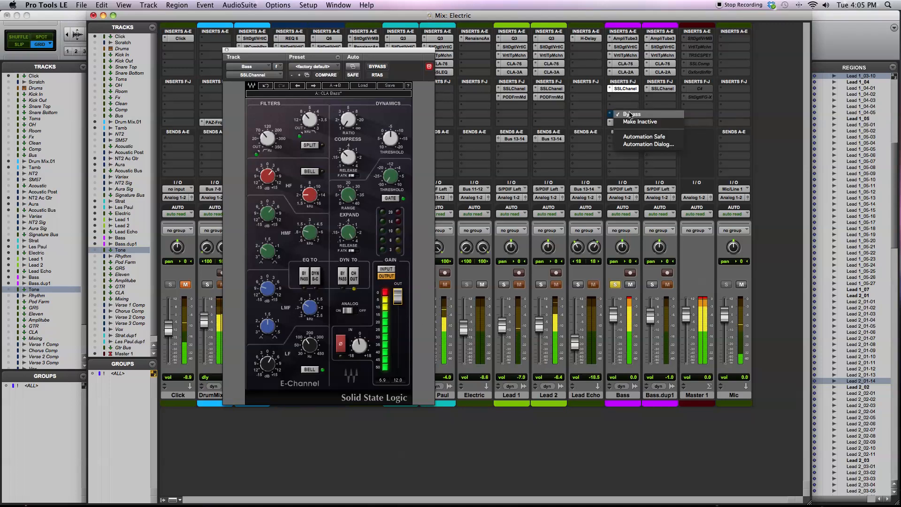
pyautogui.click(630, 114)
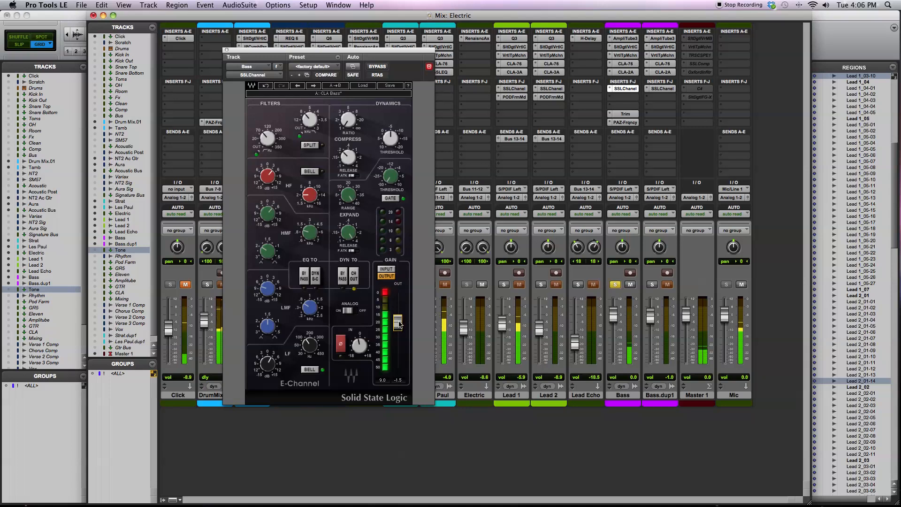
# - Insert the mono VEQ3 EQ directly below SSLChannel on the Bass track
pyautogui.click(620, 97)
pyautogui.moveTo(657, 112)
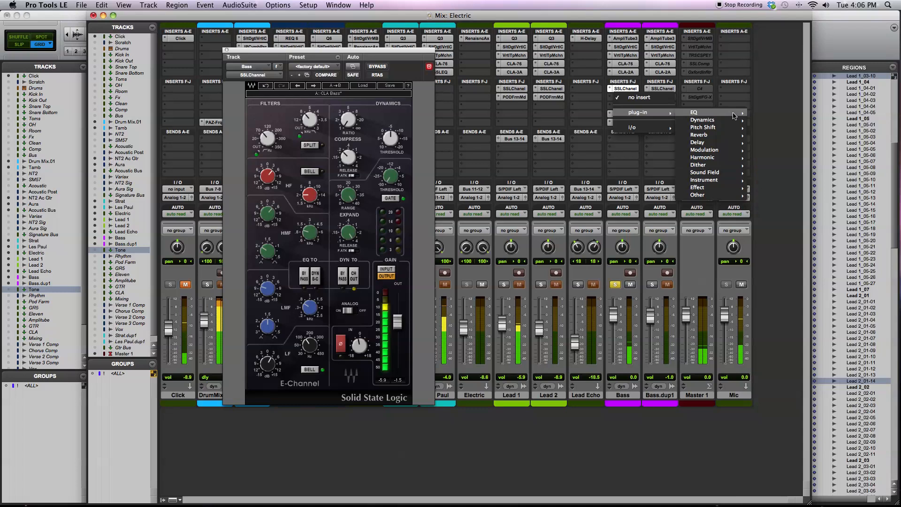
pyautogui.moveTo(704, 113)
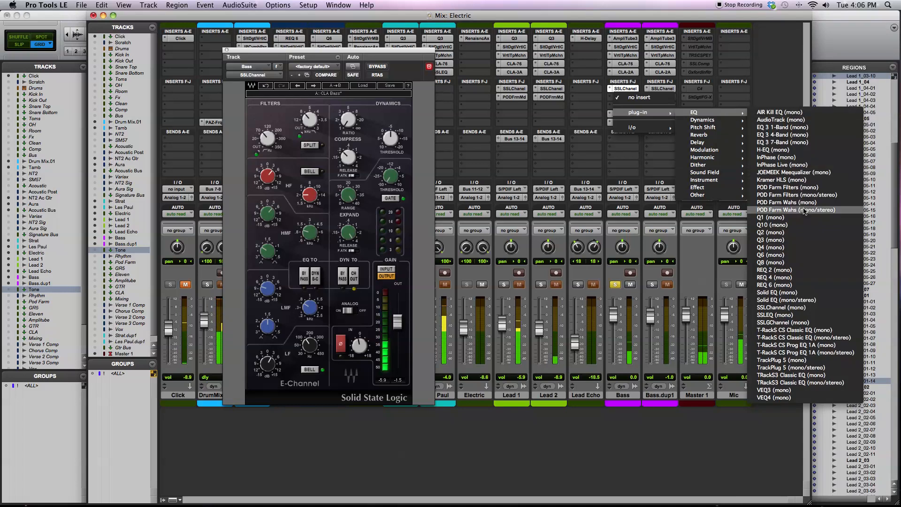
pyautogui.click(774, 390)
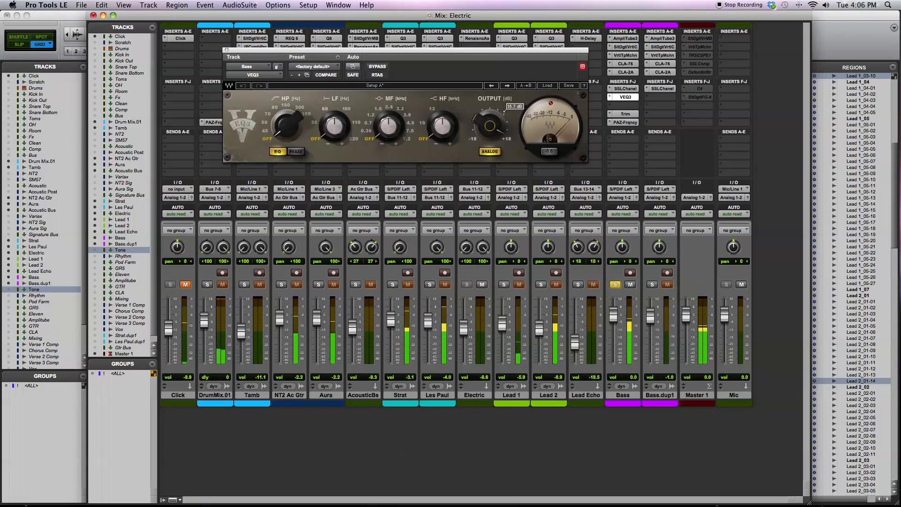
# - Lower the Bass Trim gain to -16.6 dB, check it against the VEQ3 output level, and close the plug-in window
pyautogui.click(621, 114)
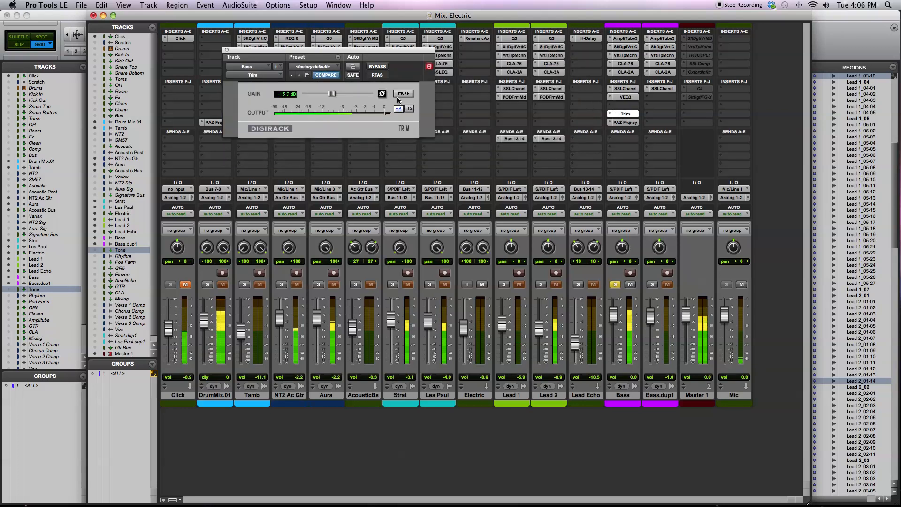
pyautogui.moveTo(335, 95); pyautogui.dragTo(330, 97)
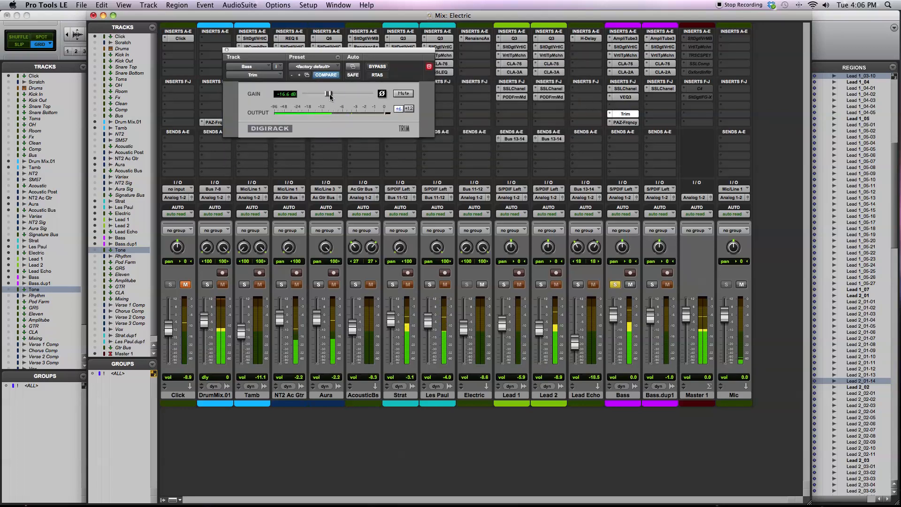
pyautogui.click(626, 97)
pyautogui.click(501, 126)
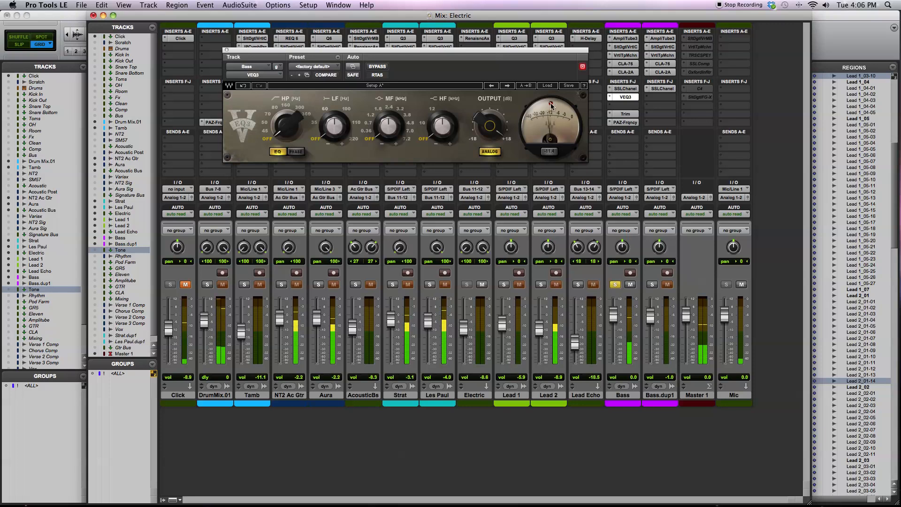
pyautogui.click(629, 115)
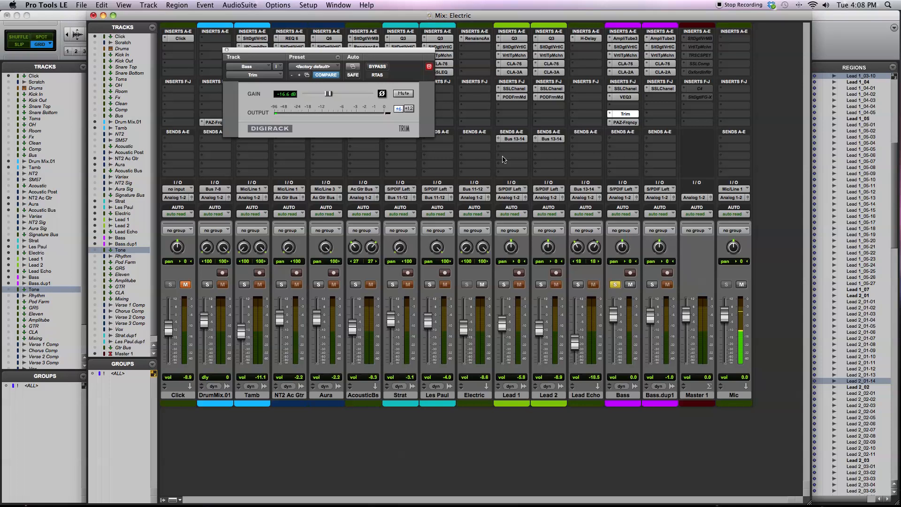
pyautogui.click(227, 50)
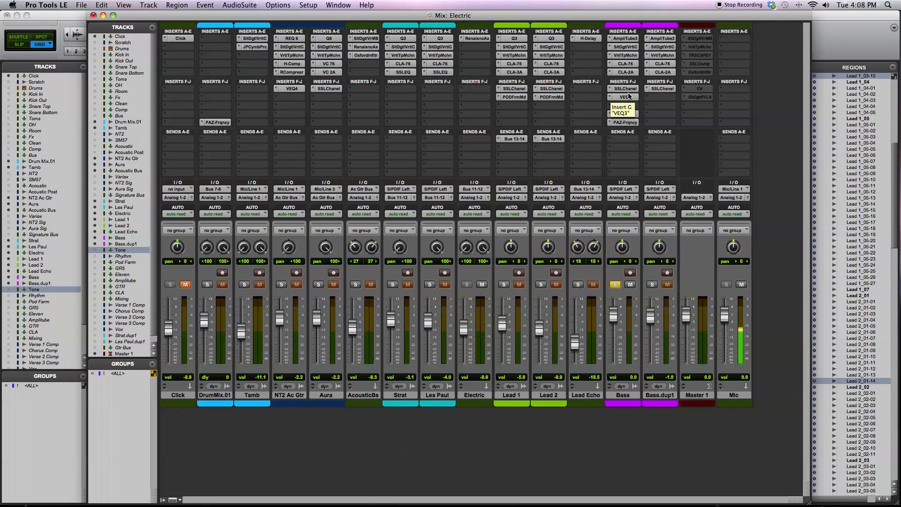
# - Unsolo the Bass track and readjust its VEQ3 output level within the full mix
pyautogui.click(616, 285)
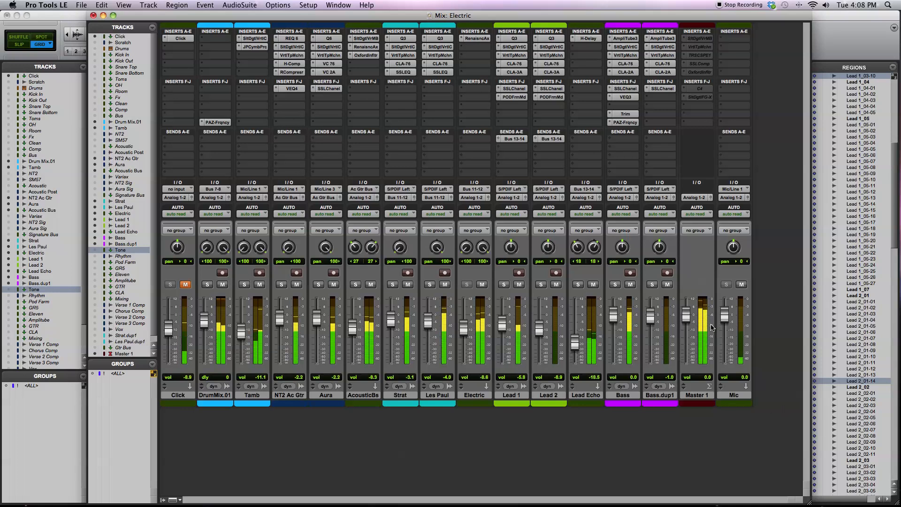
pyautogui.click(628, 98)
pyautogui.moveTo(490, 134); pyautogui.dragTo(490, 126)
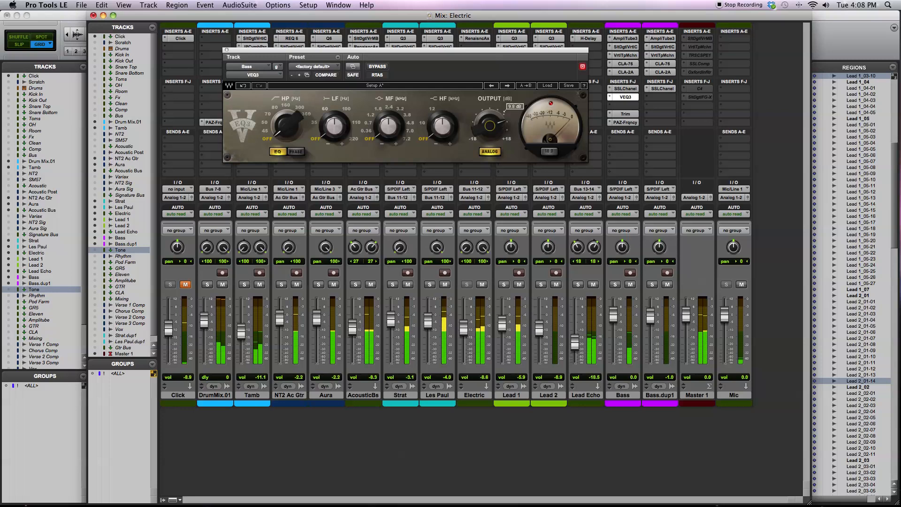
# - Raise the Bass track's Trim gain to -12.3 dB
pyautogui.click(624, 114)
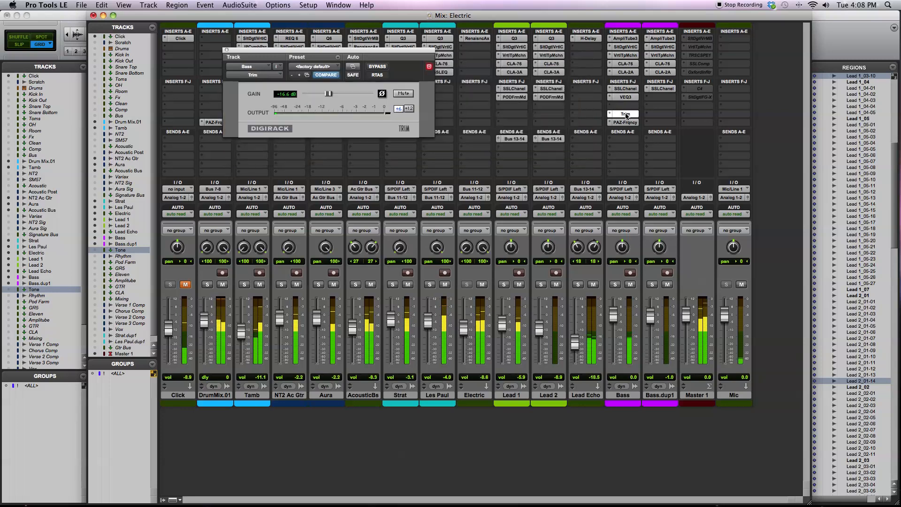
pyautogui.moveTo(328, 95); pyautogui.dragTo(334, 95)
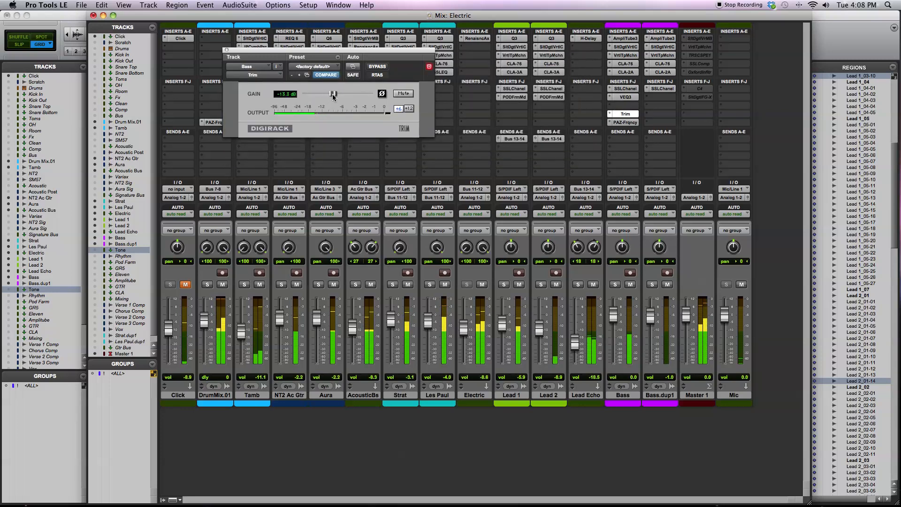
pyautogui.moveTo(333, 95); pyautogui.dragTo(335, 96)
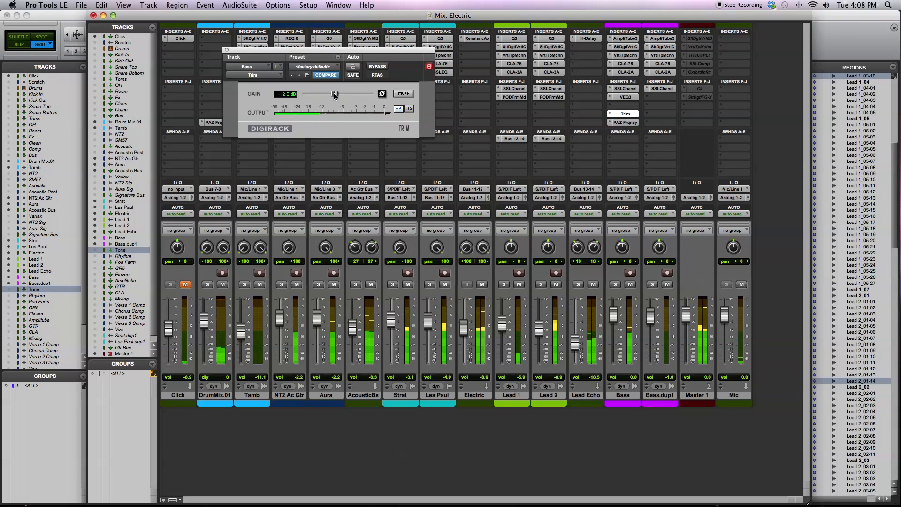